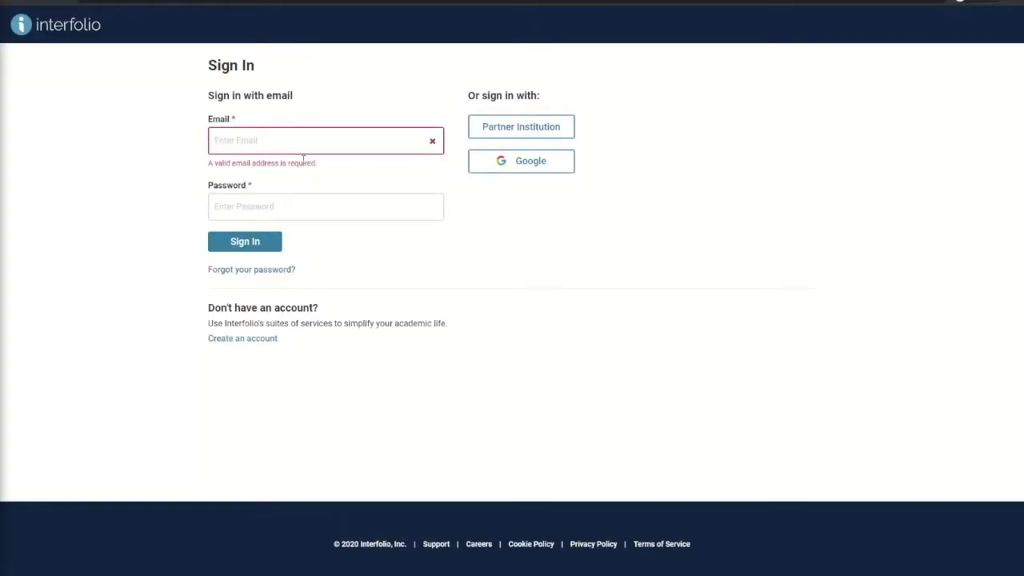
Step: Sign in to Interfolio with the account email and password
left_click(225, 143)
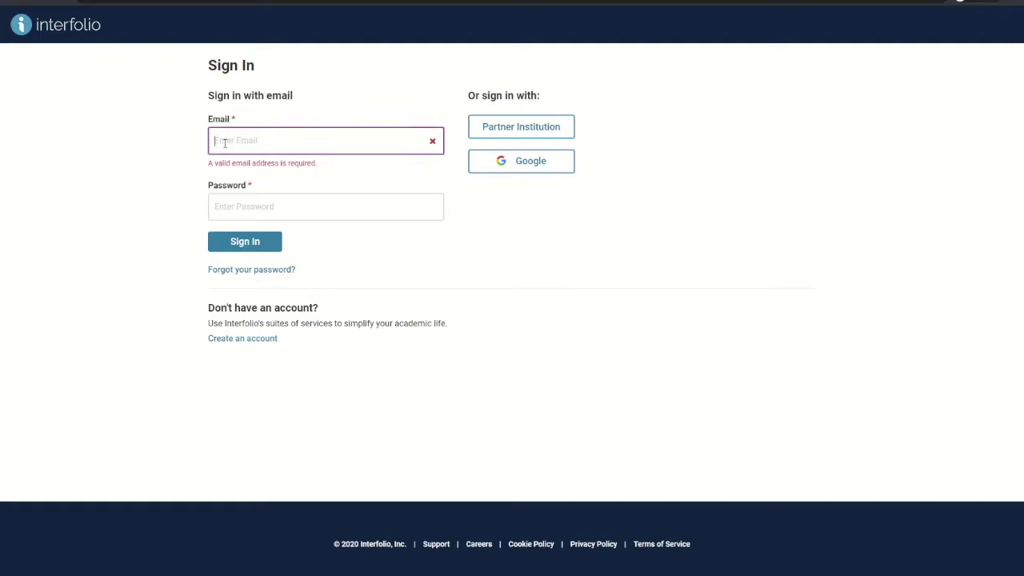
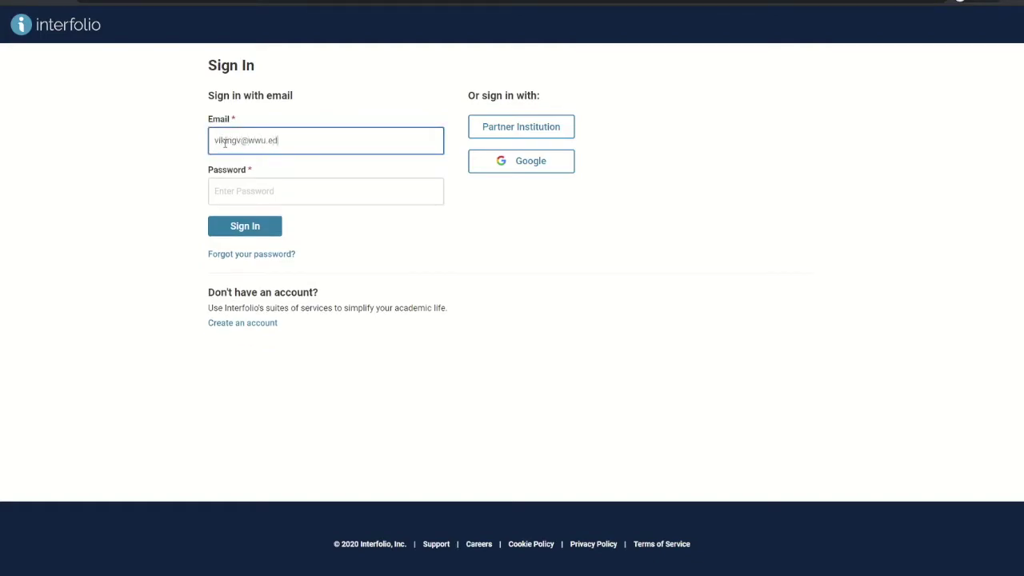
left_click(246, 184)
type("*******")
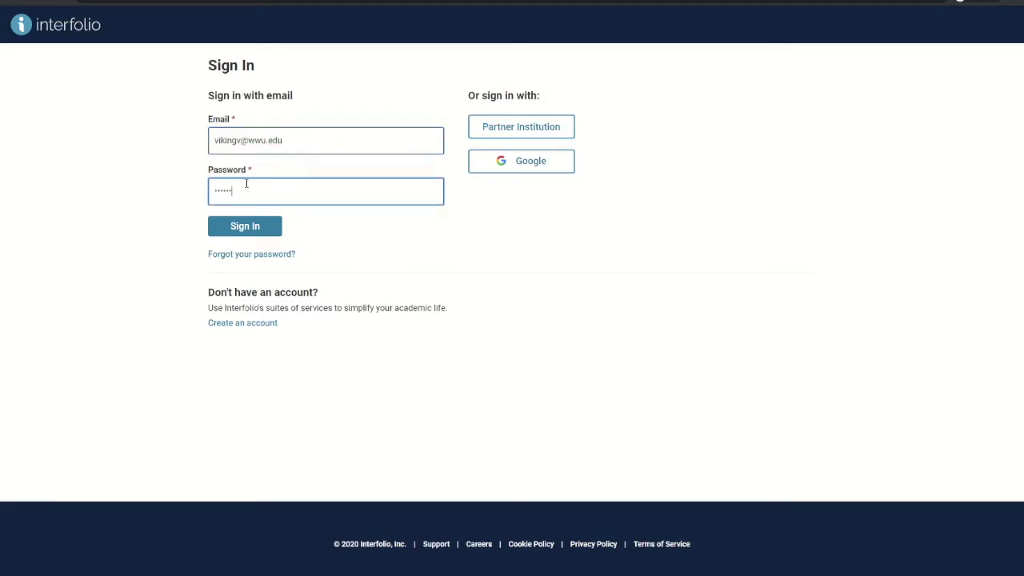
type("**")
left_click(244, 227)
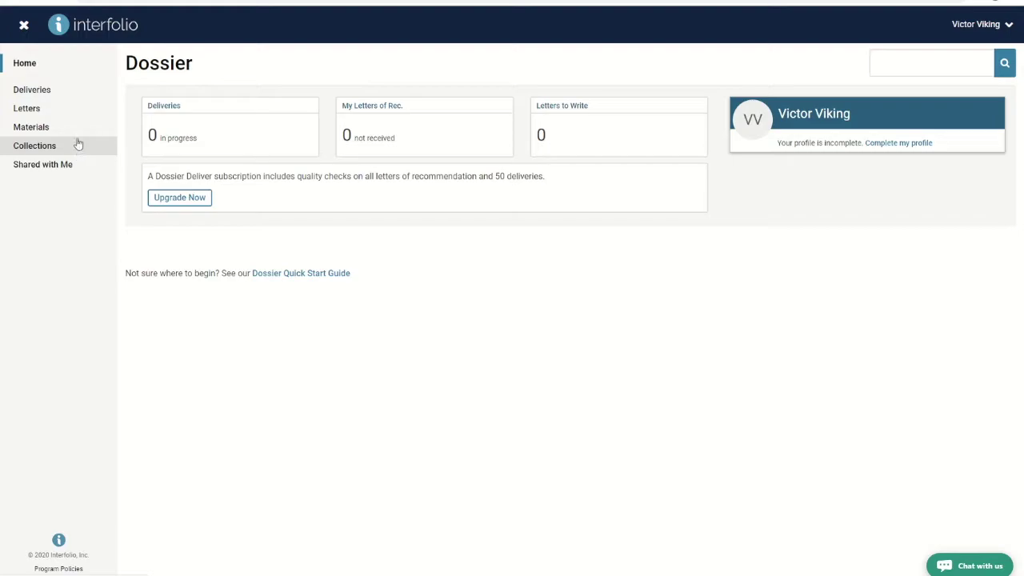
Step: Go to the Materials list, try the search box and Filter panel, then start Add Files
left_click(74, 131)
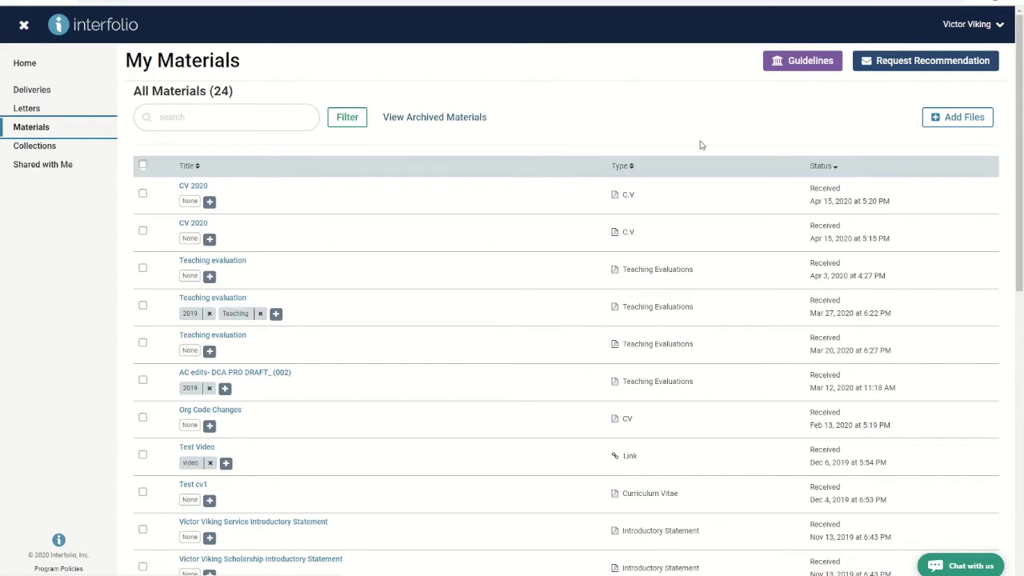
left_click(190, 121)
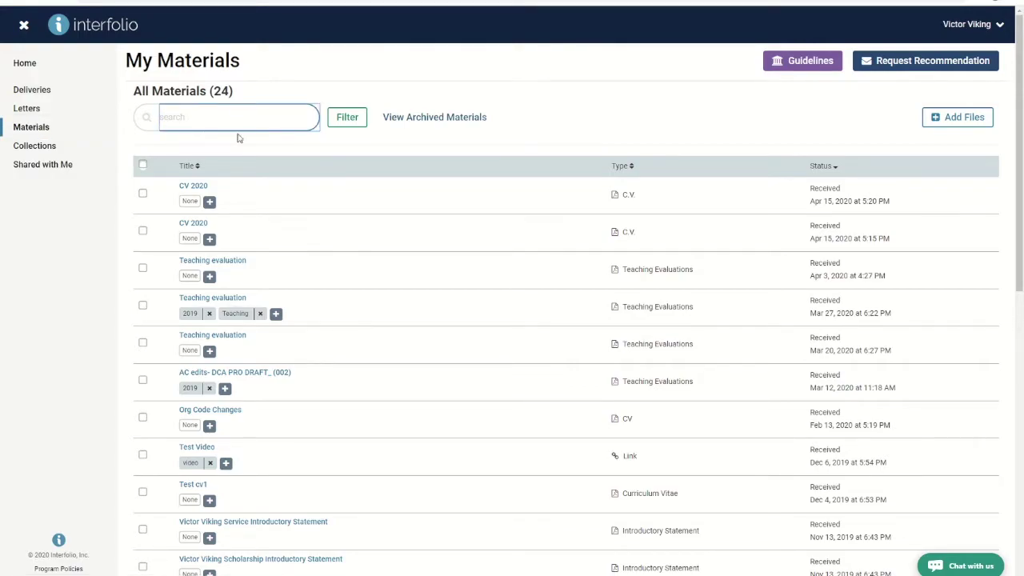
left_click(347, 118)
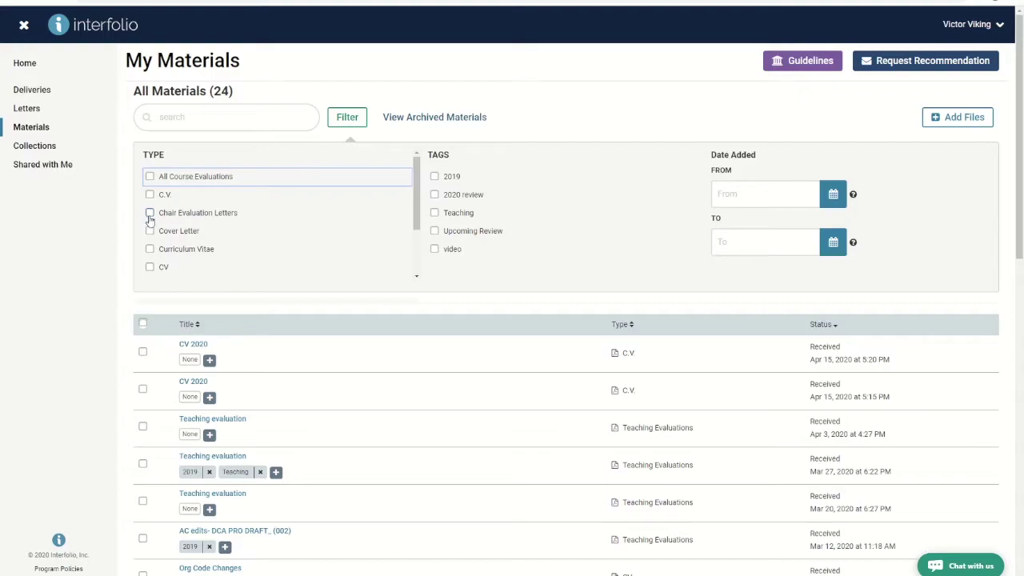
left_click(348, 126)
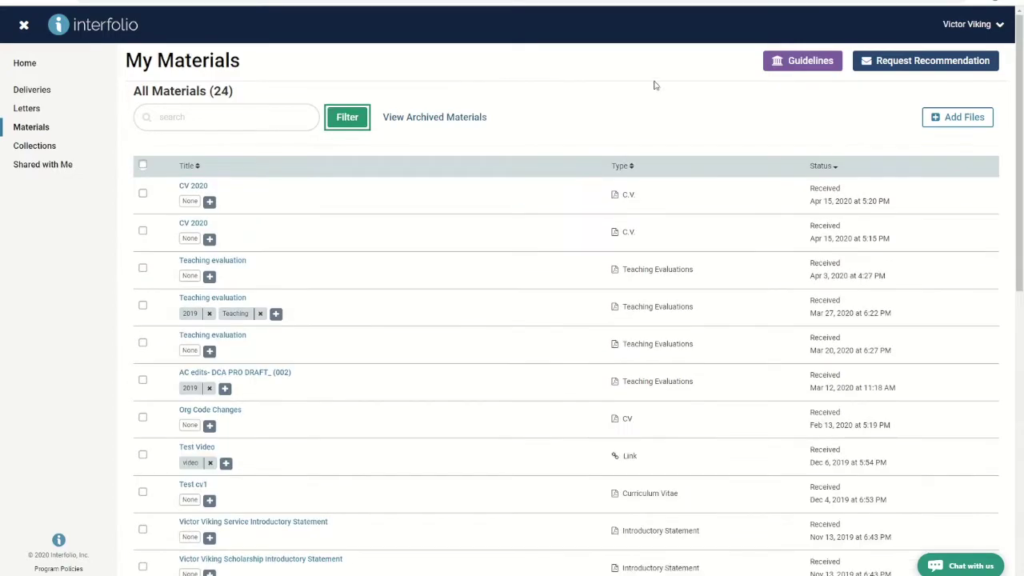
left_click(960, 126)
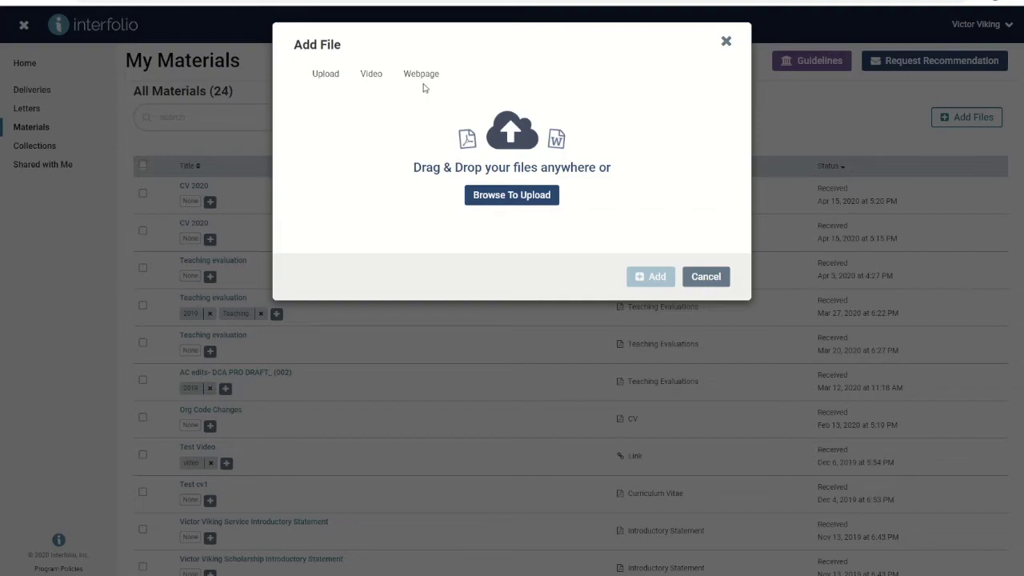
Step: Upload CV 2020.docx as a C.V. type material
left_click(514, 205)
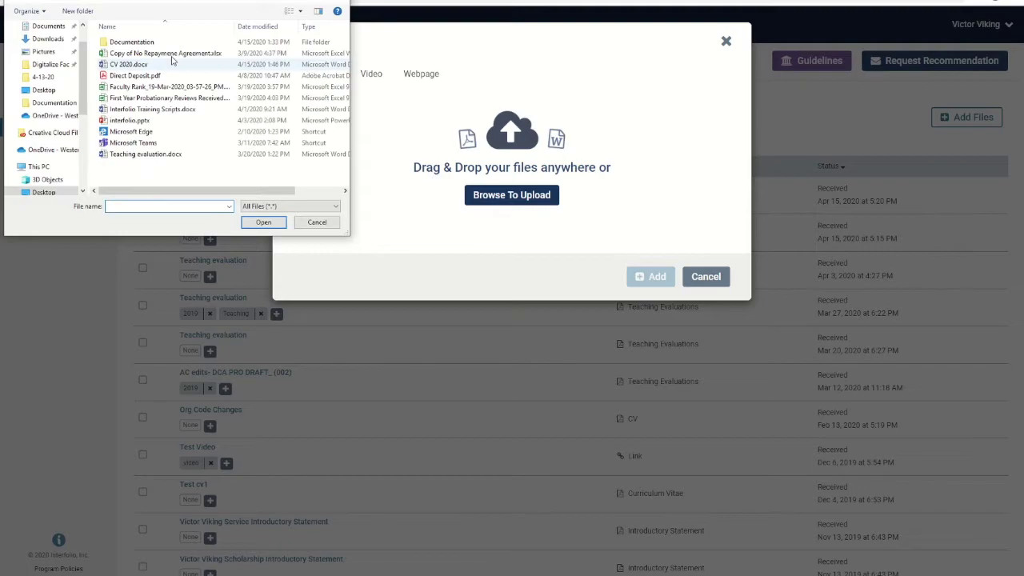
left_click(136, 65)
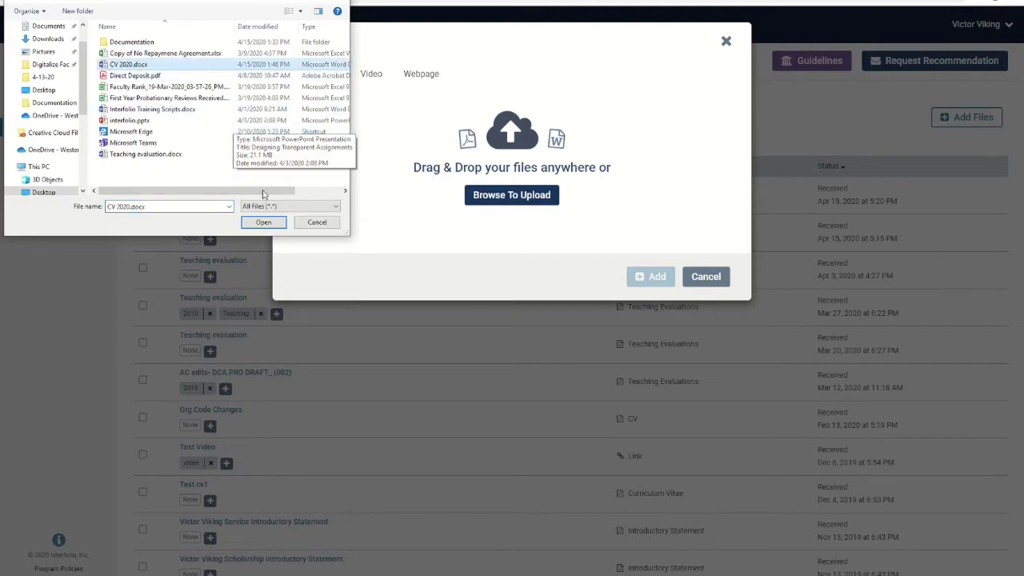
left_click(264, 224)
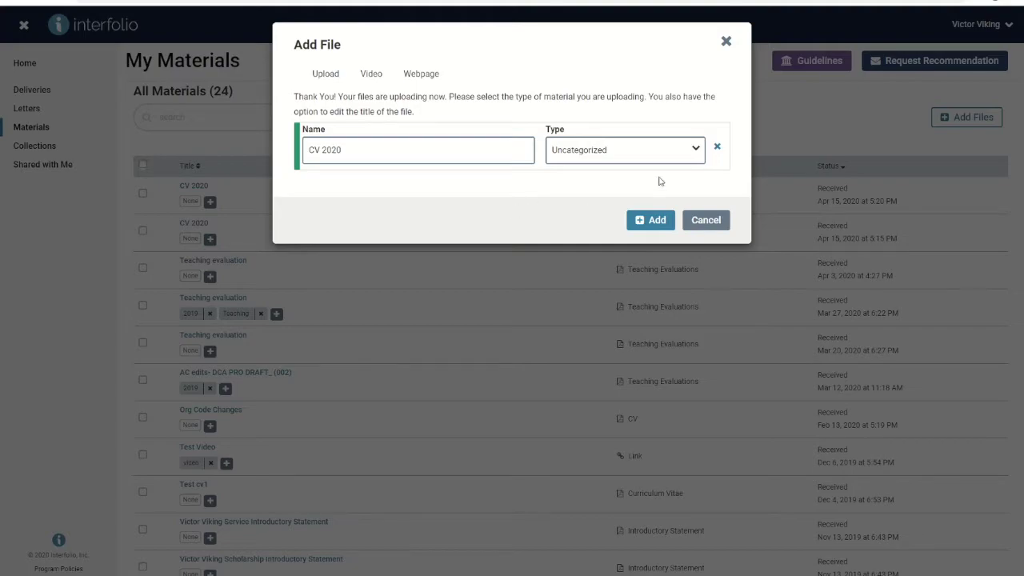
left_click(696, 152)
scroll(674, 199, "up", 5)
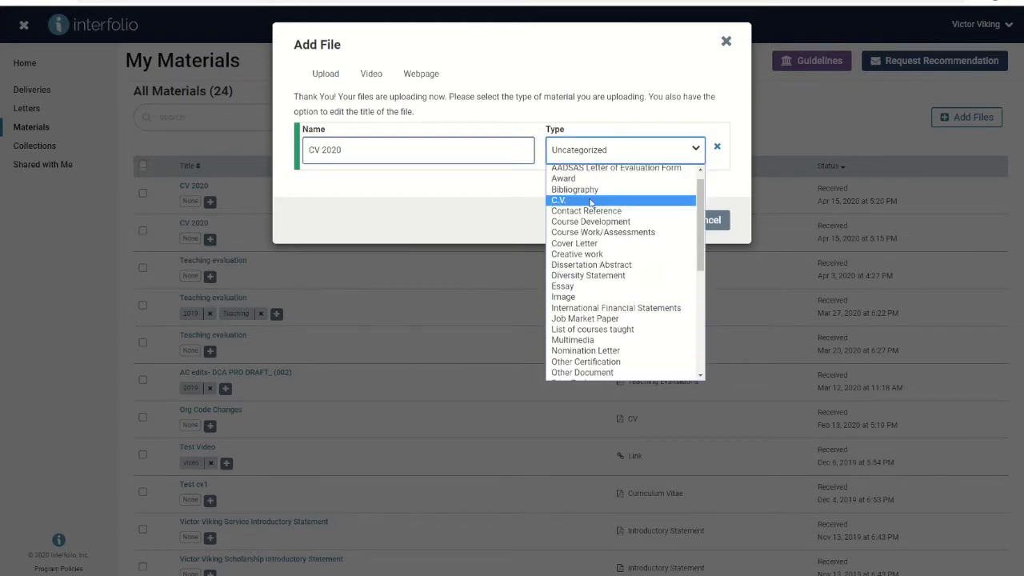
left_click(596, 199)
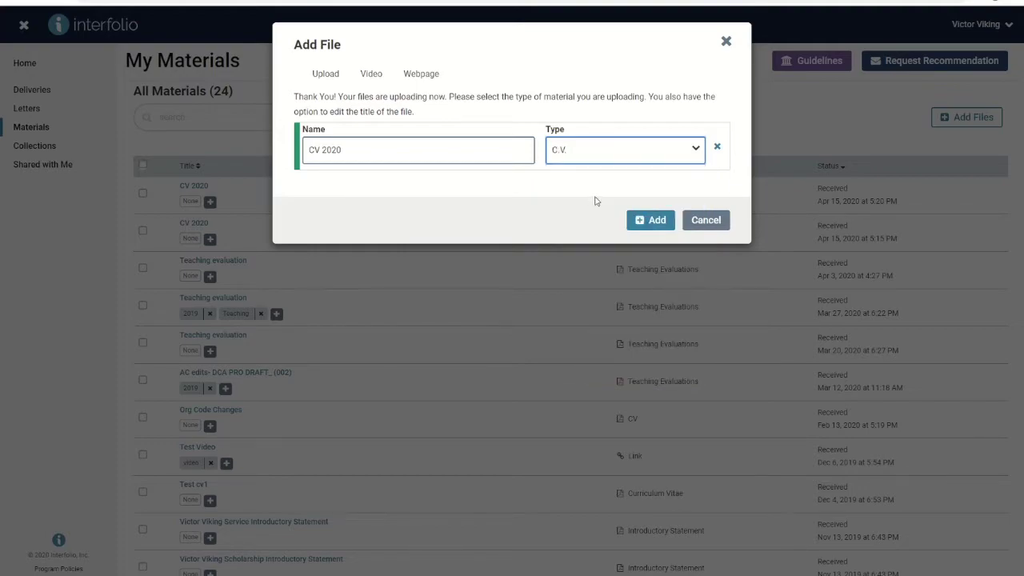
left_click(655, 223)
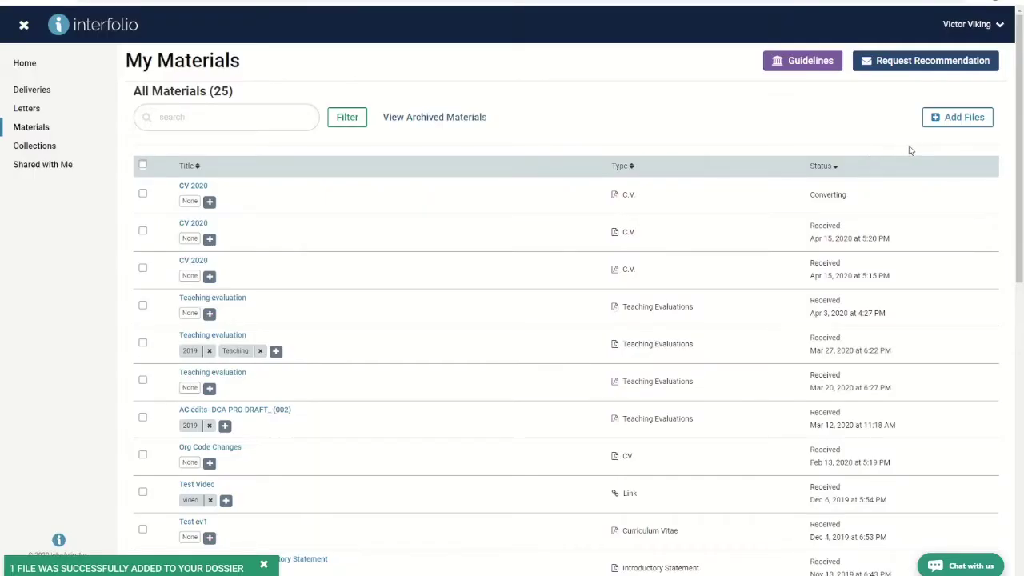
left_click(955, 126)
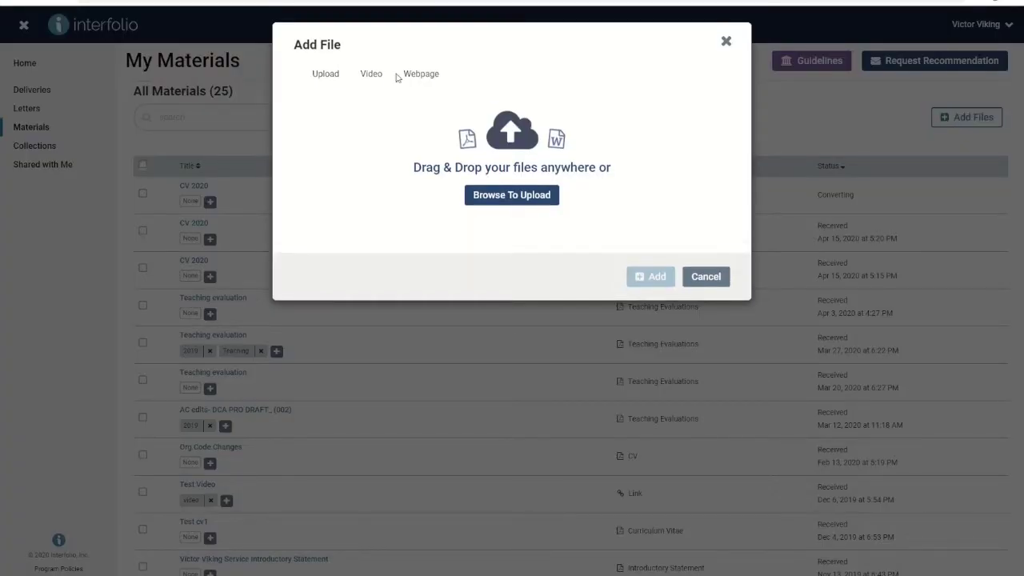
Step: Add a video material titled 'Test Video' from a pasted YouTube address
left_click(371, 74)
left_click(351, 146)
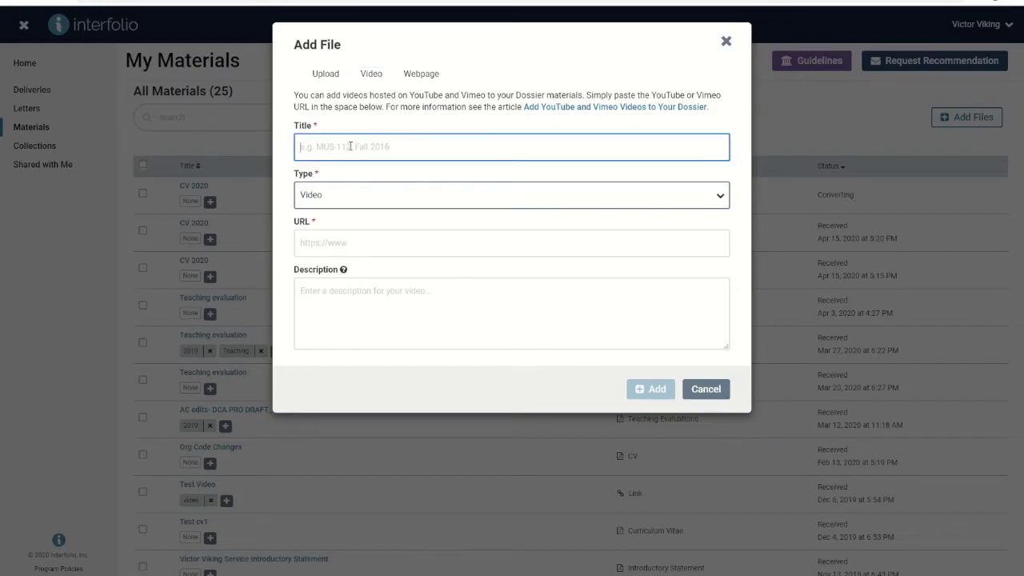
type("Test Video")
left_click(335, 252)
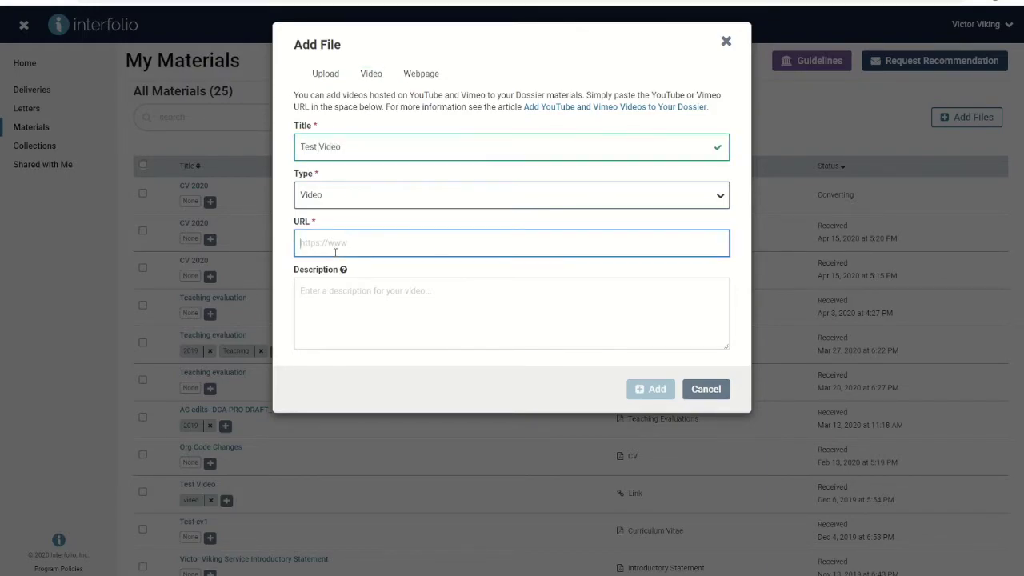
type("https://www.youtube.com/watch?v=RzoT0PSbxt0")
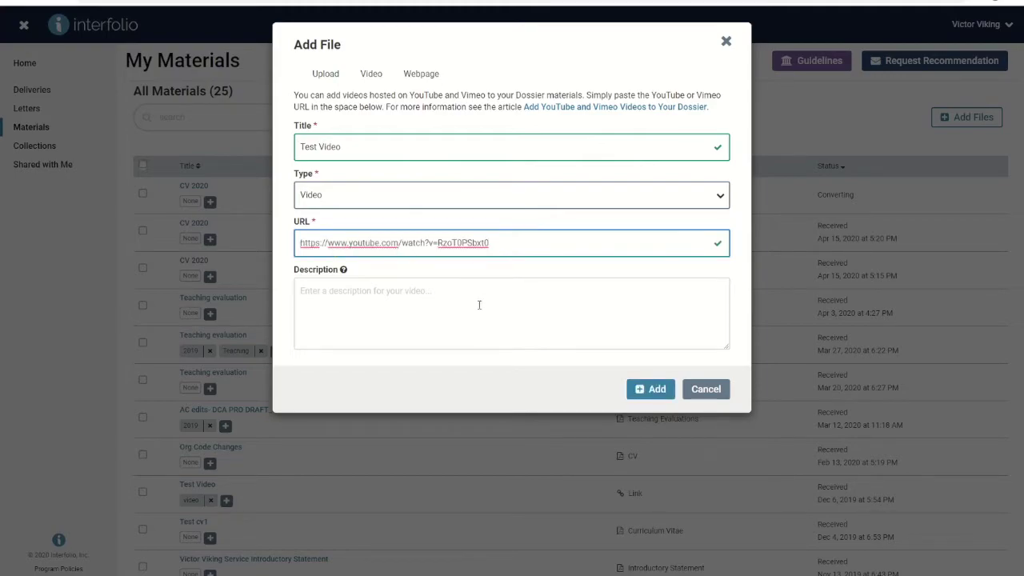
left_click(653, 390)
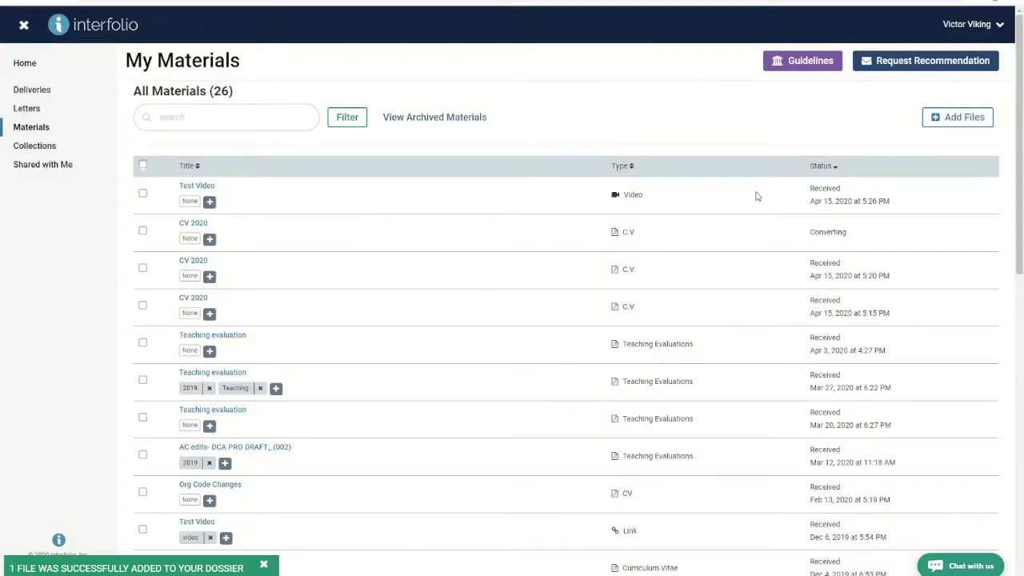
Step: Start adding a webpage link material, then dismiss the form without adding it
left_click(947, 119)
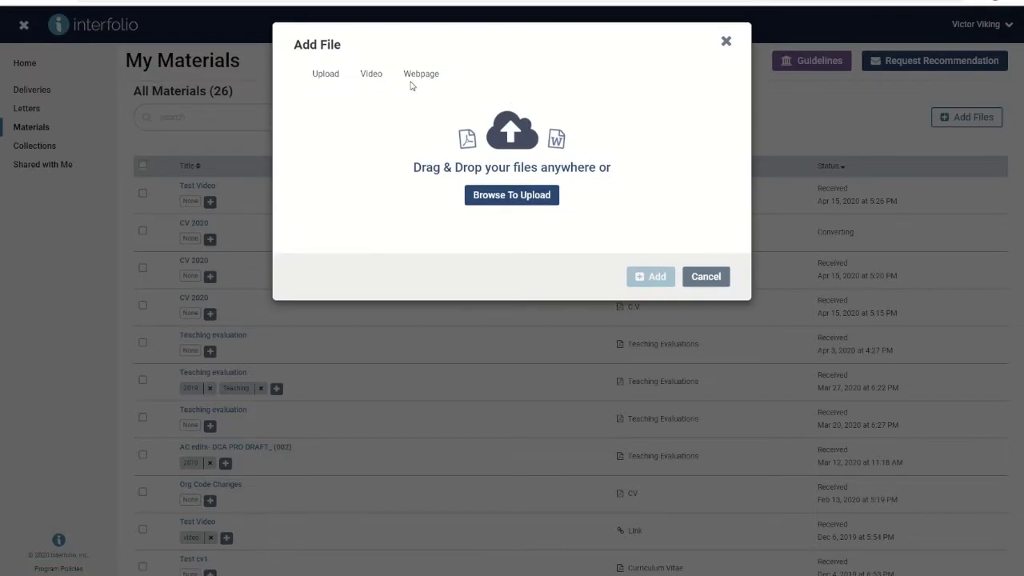
left_click(423, 77)
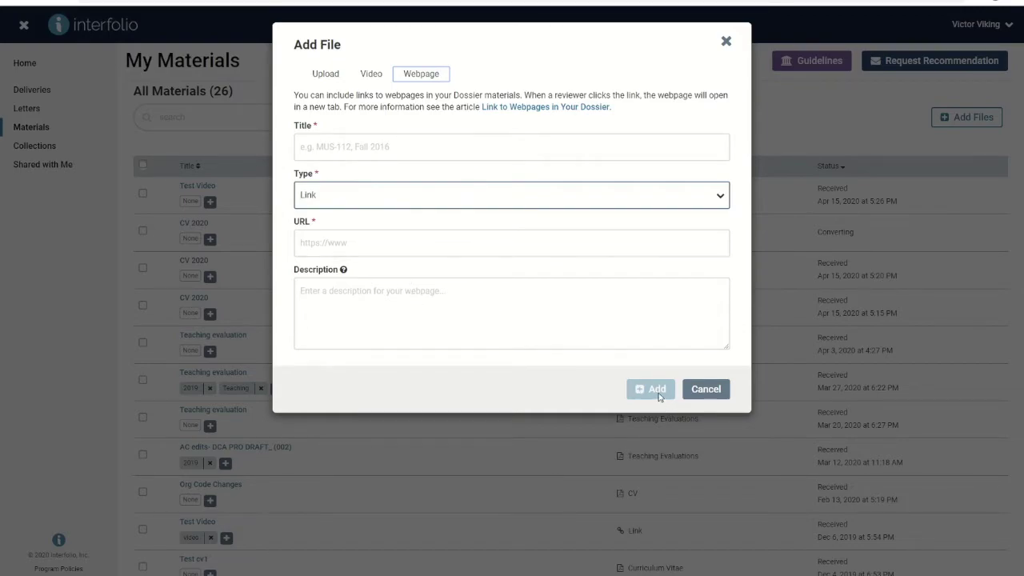
left_click(725, 40)
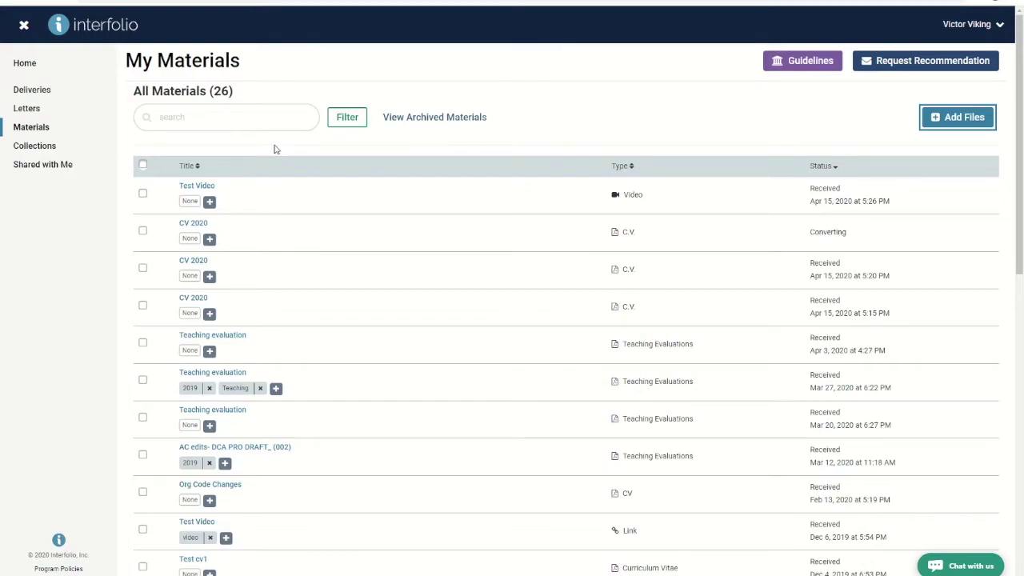
Step: Give Test Video a new 'Demonstration' tag and check it in the Filter panel
left_click(210, 202)
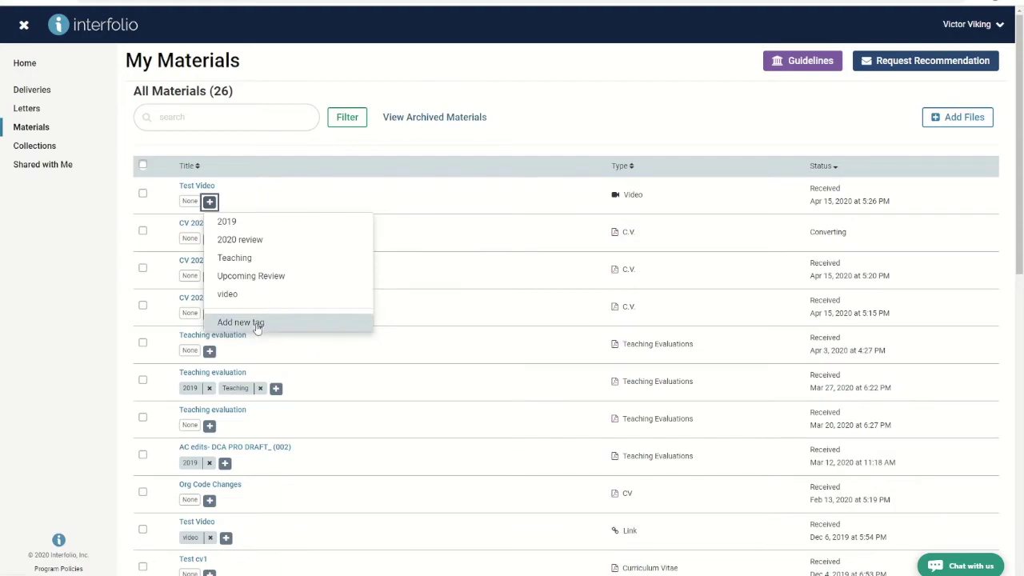
left_click(256, 322)
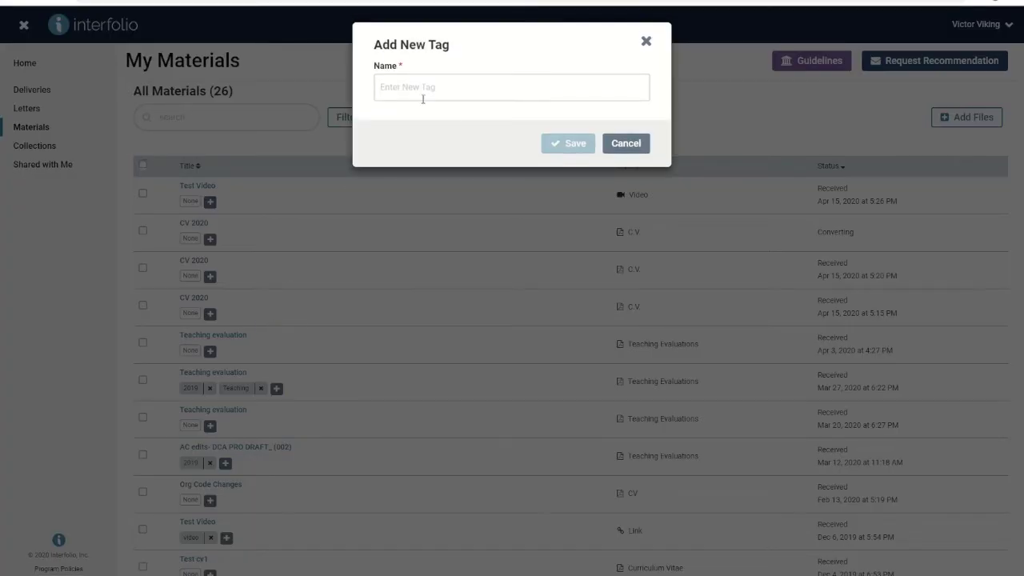
left_click(425, 90)
type("Demonstration")
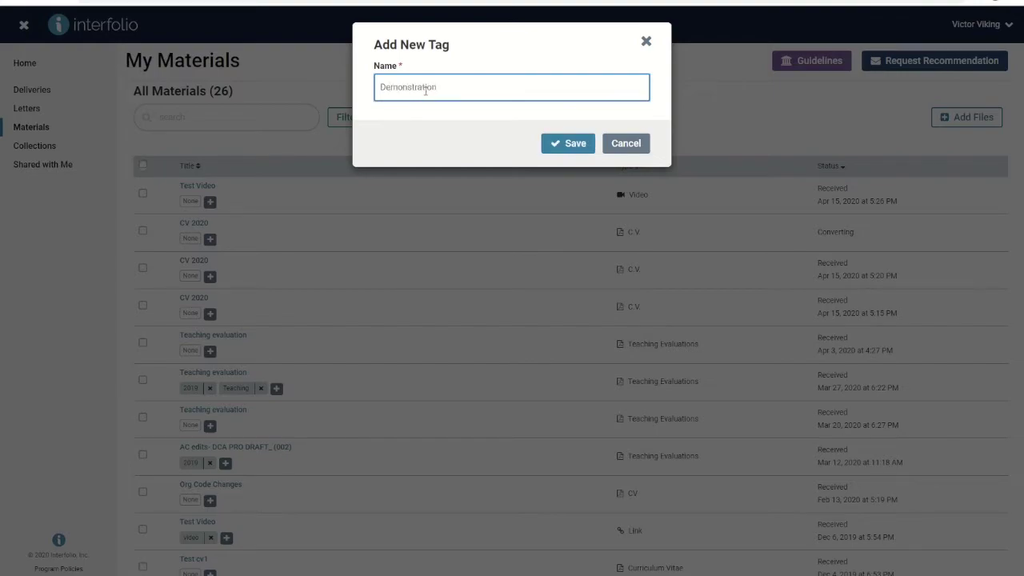
left_click(557, 144)
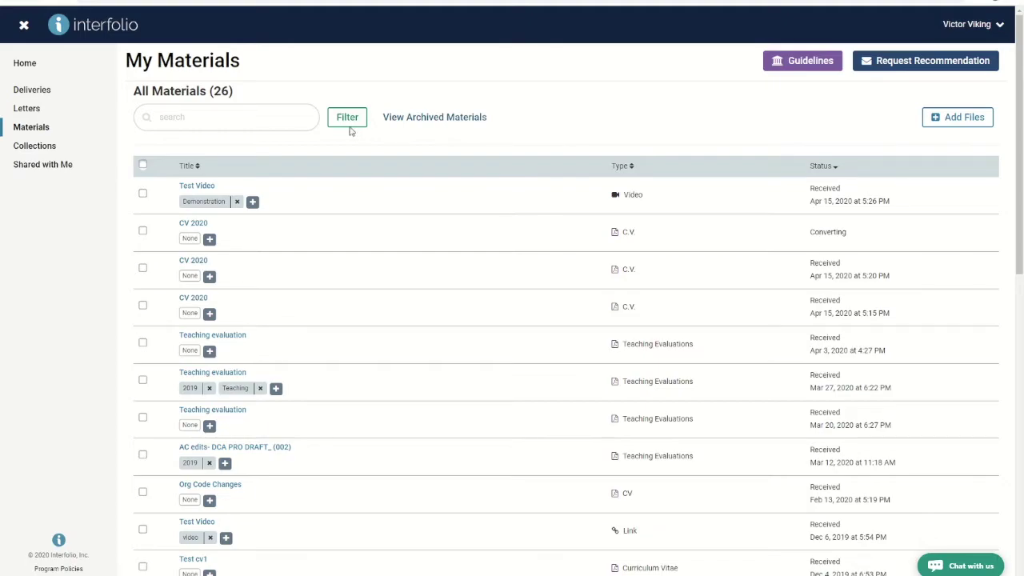
left_click(348, 122)
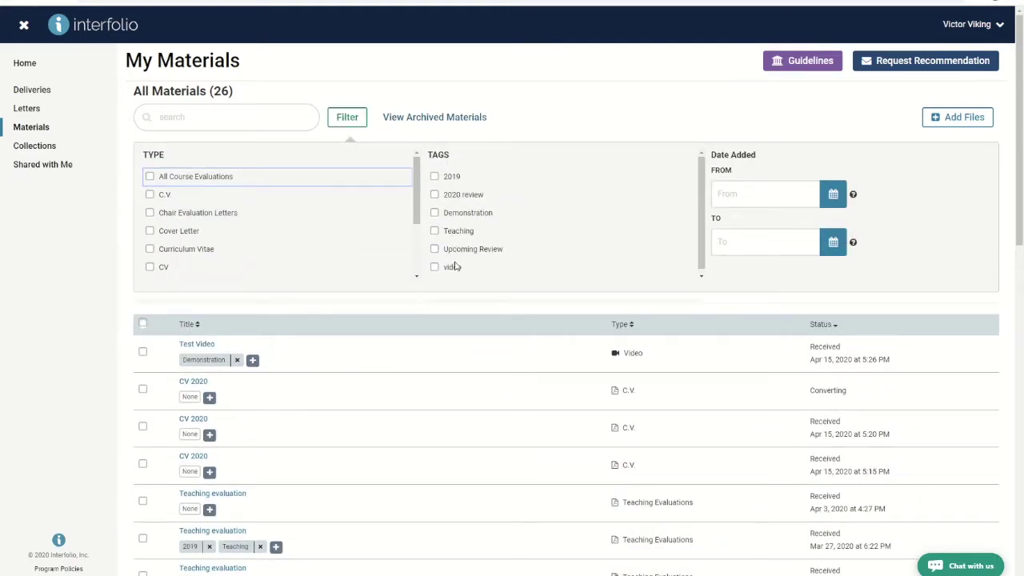
left_click(361, 120)
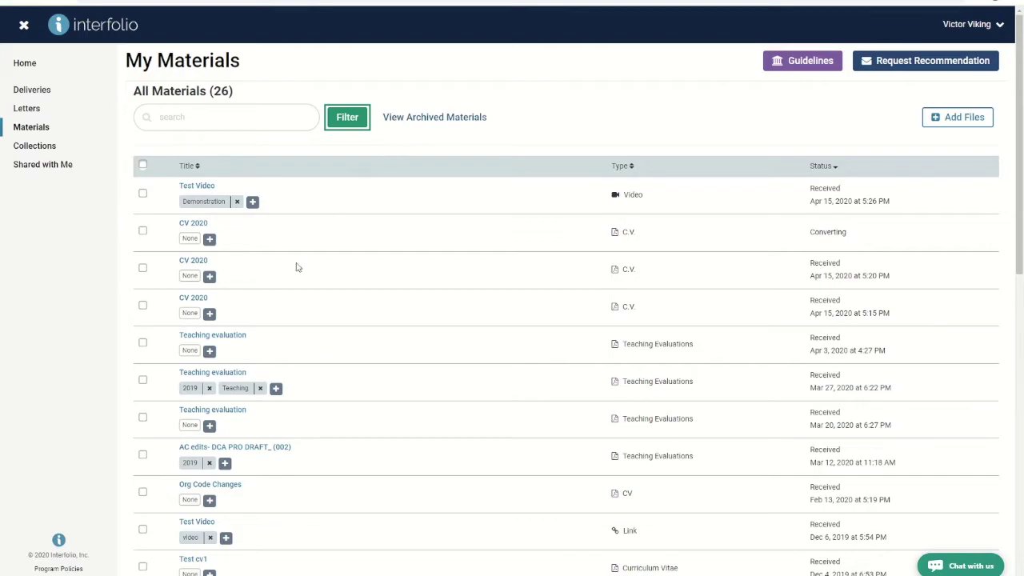
Step: Put the three Teaching evaluation items into a new 'Course Evaluations' collection, then return to Materials
left_click(143, 344)
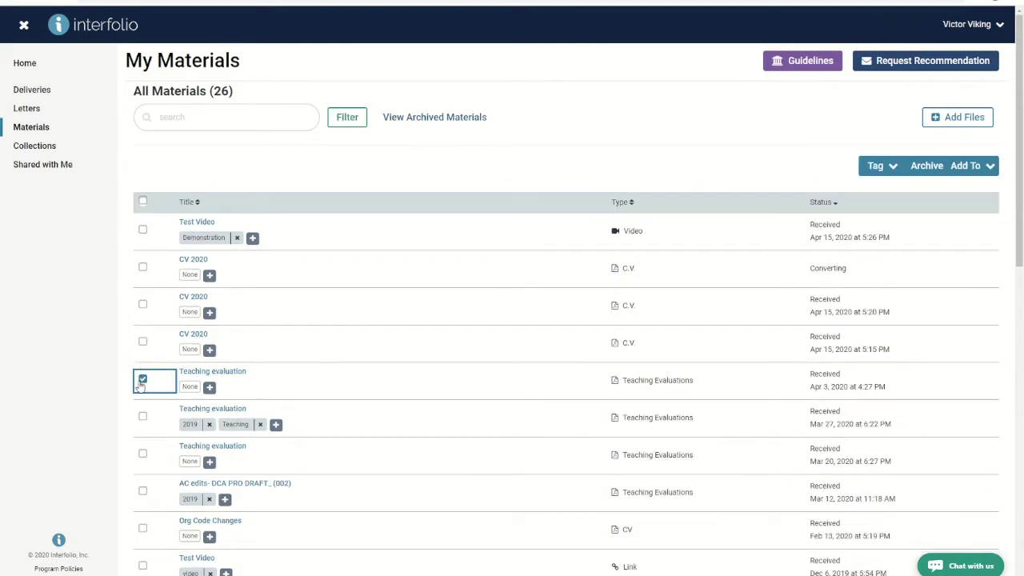
left_click(144, 418)
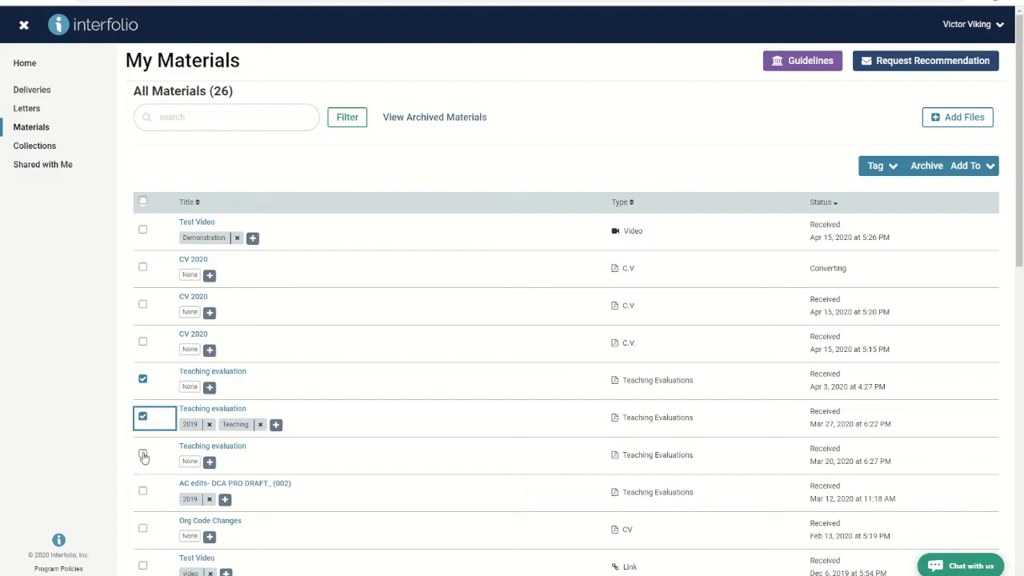
left_click(143, 454)
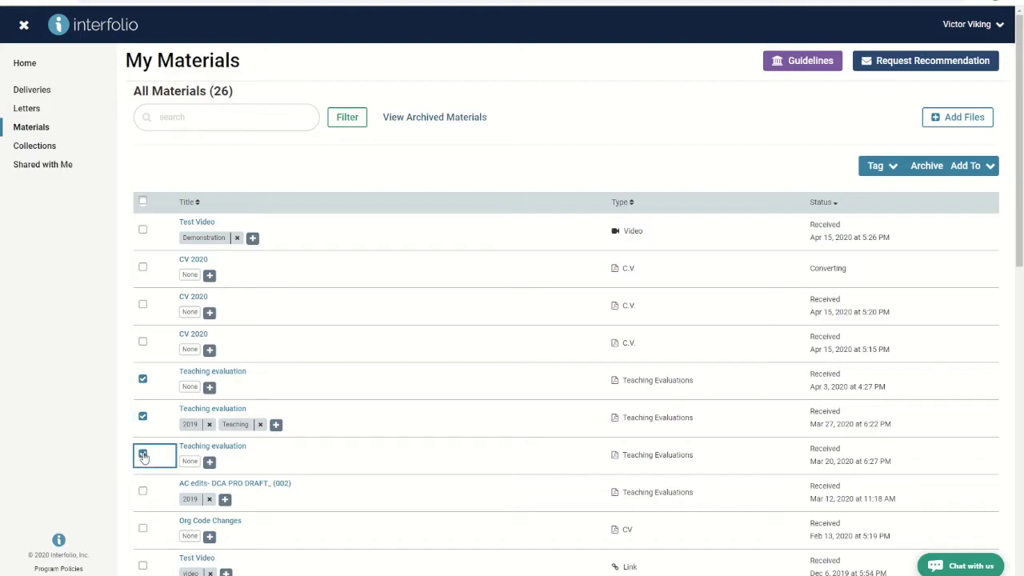
left_click(988, 166)
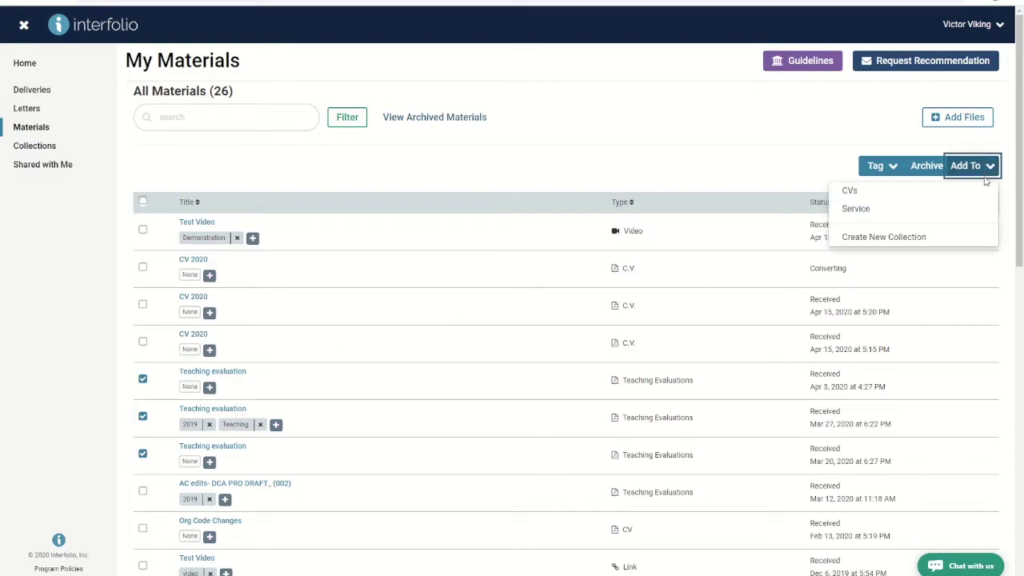
left_click(883, 239)
type("Course Evaluations")
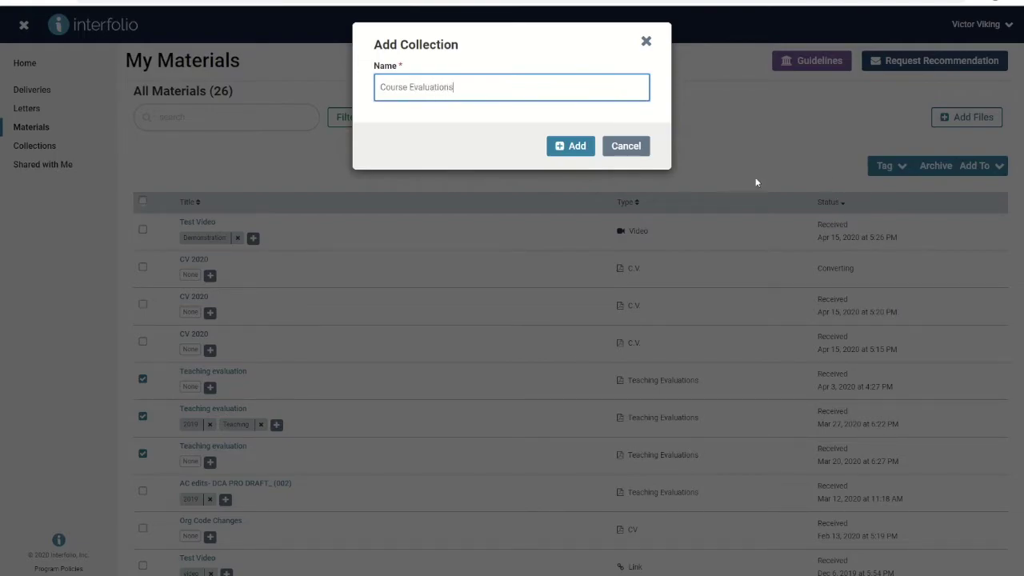
left_click(578, 147)
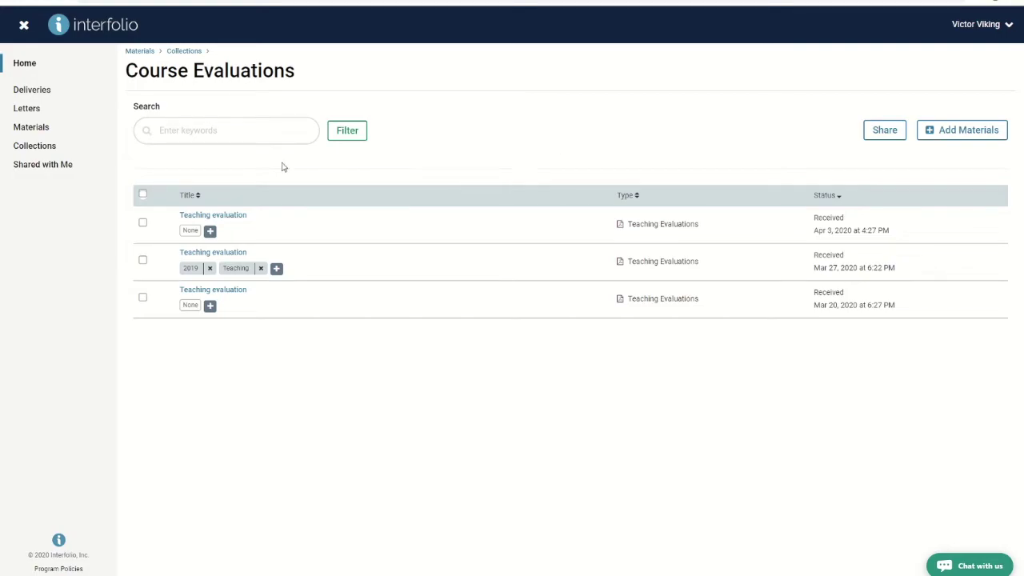
left_click(24, 126)
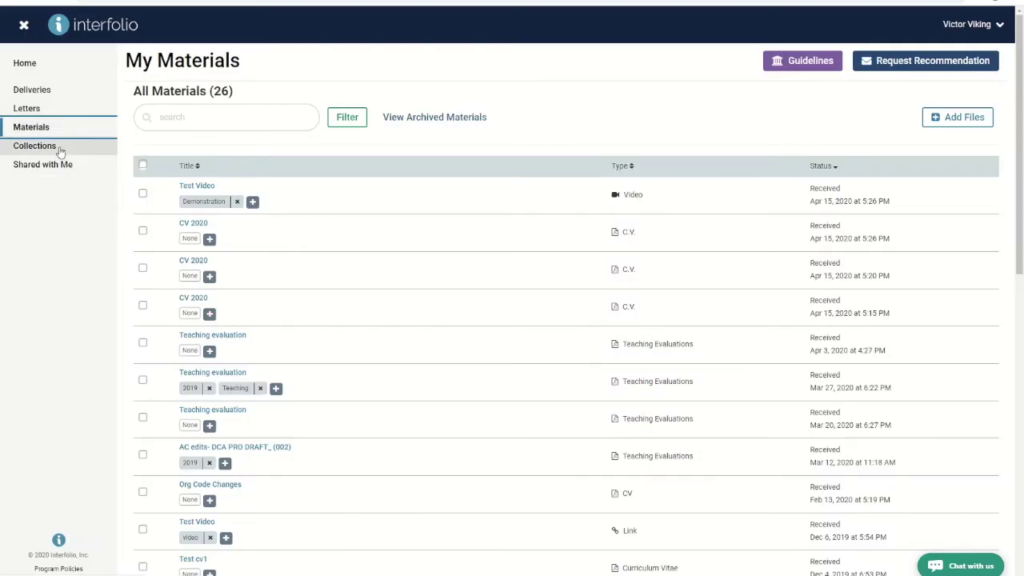
Step: View the Collections list, then open the Guidelines window
left_click(60, 151)
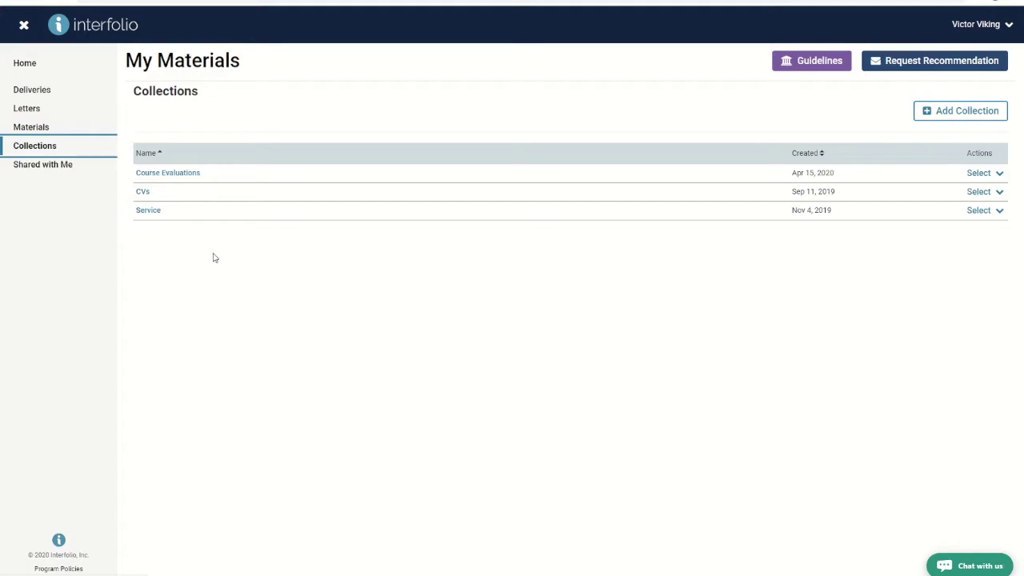
left_click(808, 71)
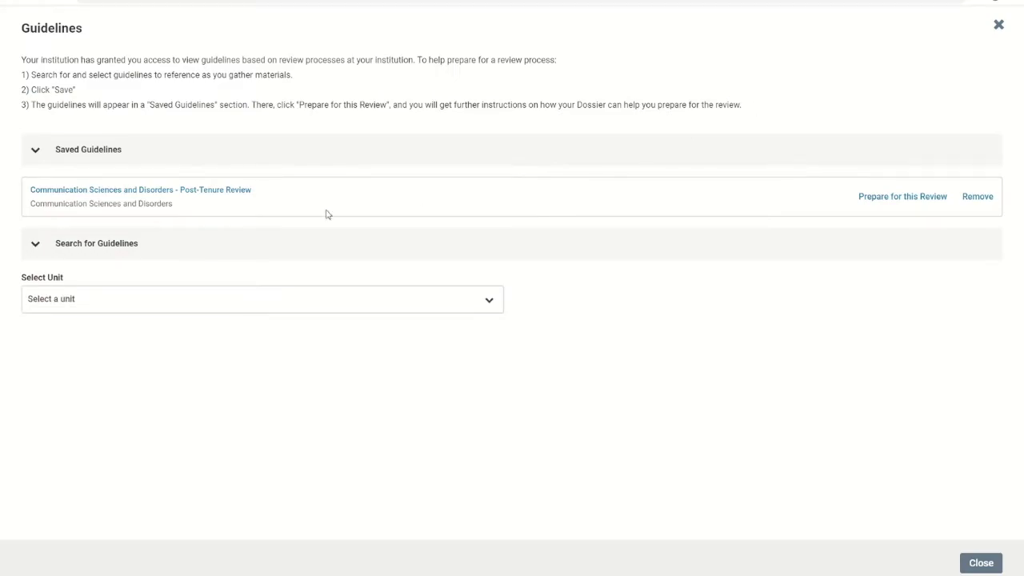
Step: Save the Economics - Post-Tenure Review guideline under College of Business and Economics and begin preparing for it
left_click(490, 301)
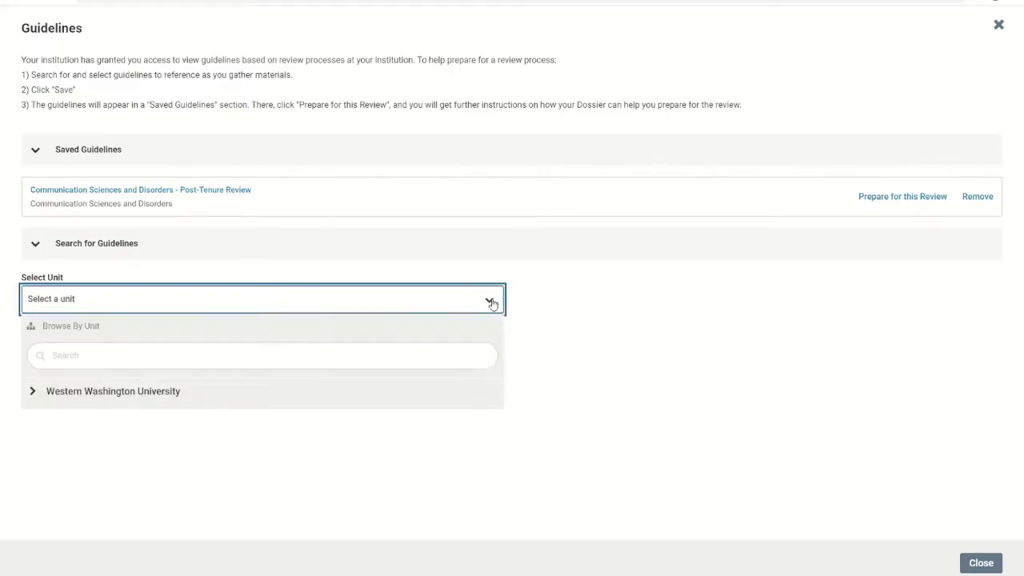
left_click(32, 392)
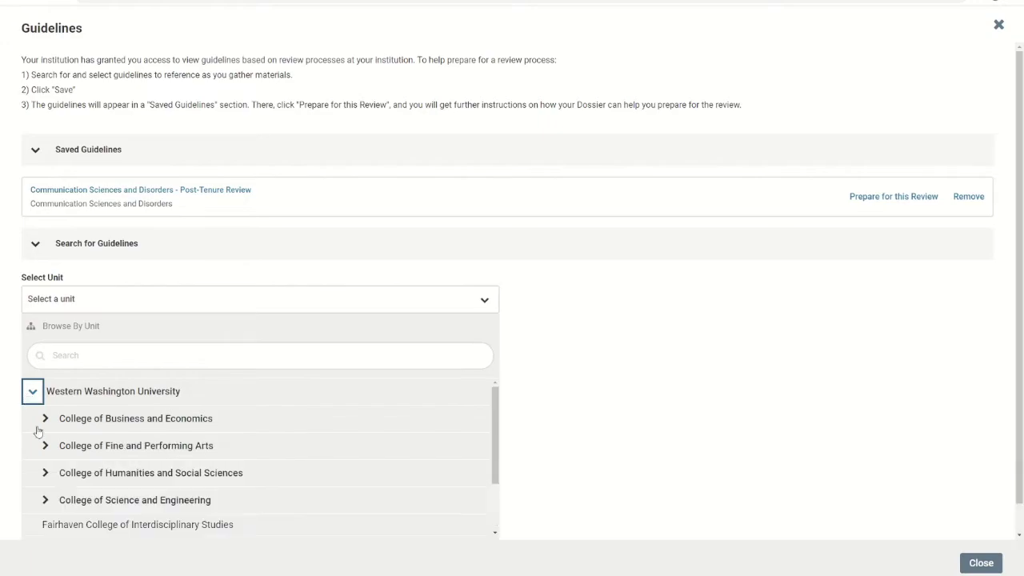
left_click(45, 420)
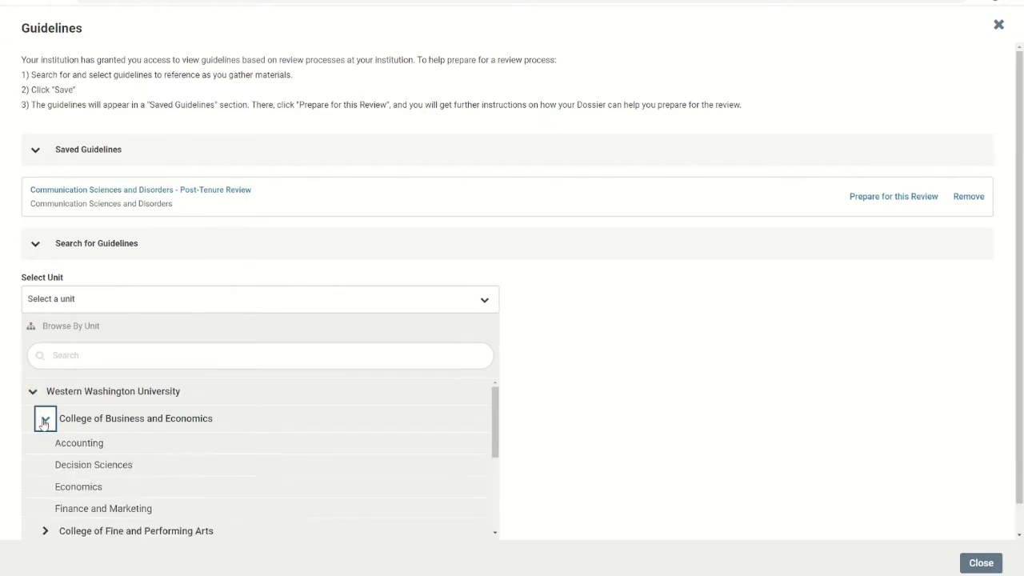
left_click(70, 492)
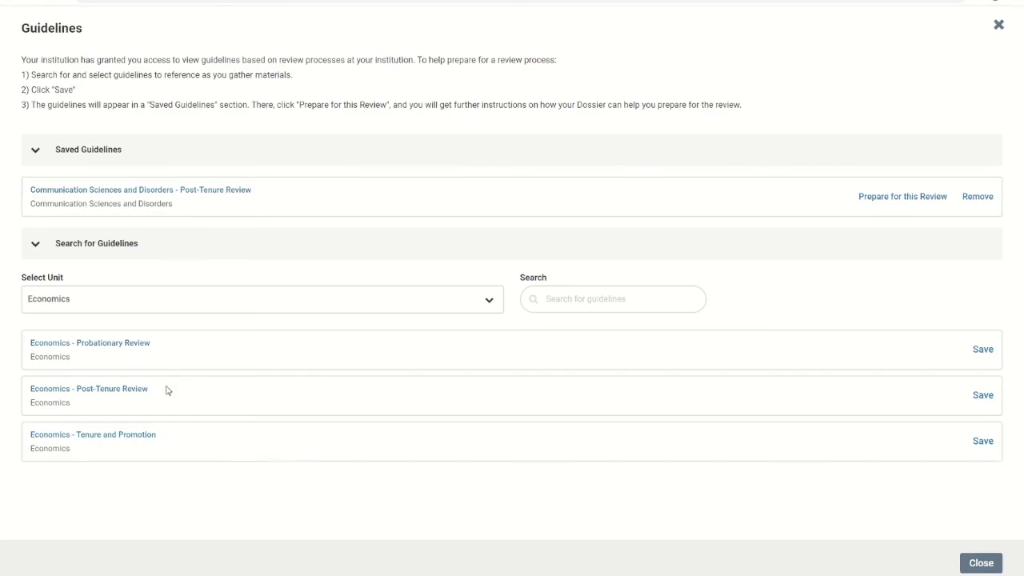
left_click(983, 394)
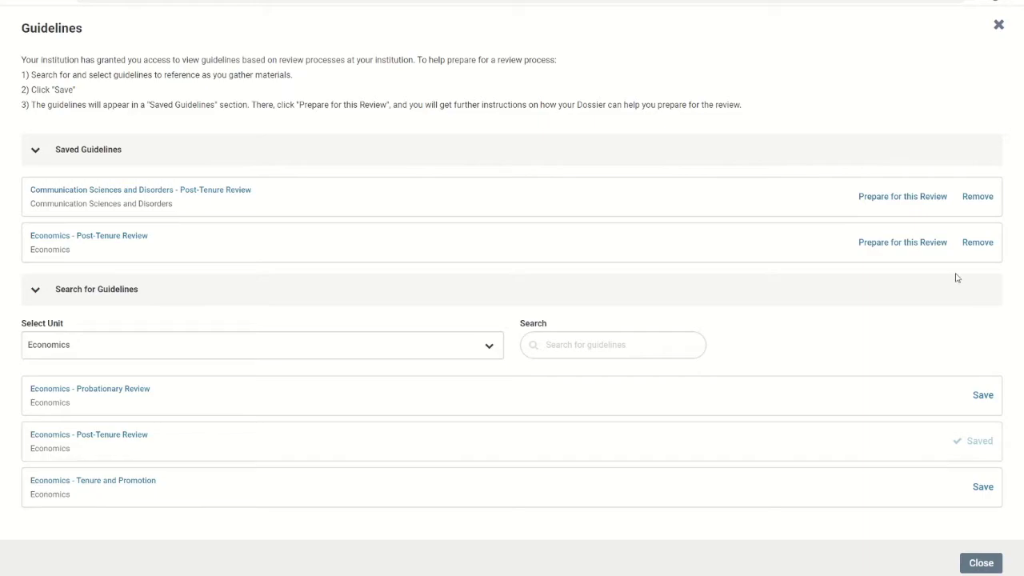
left_click(916, 244)
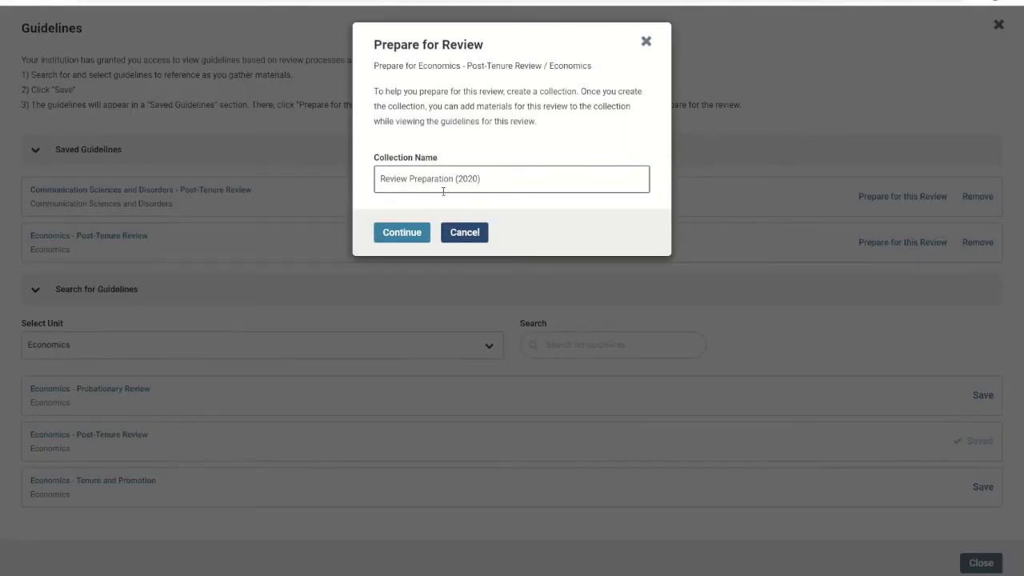
Step: Confirm creating the Review Preparation (2020) collection
left_click(402, 233)
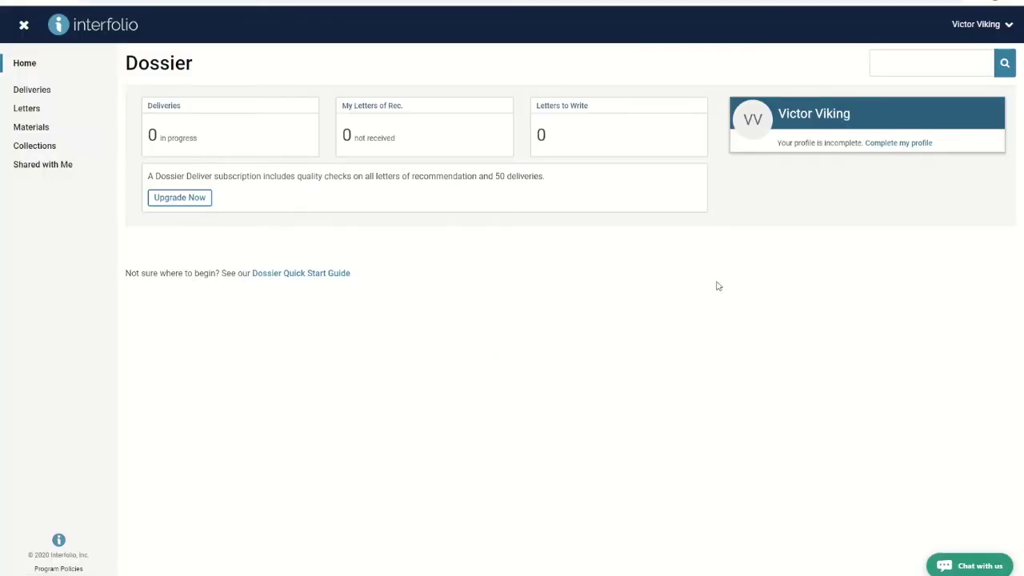
Step: Switch to the Western Washington University account and open the second Post-Tenure Review action item
left_click(1007, 27)
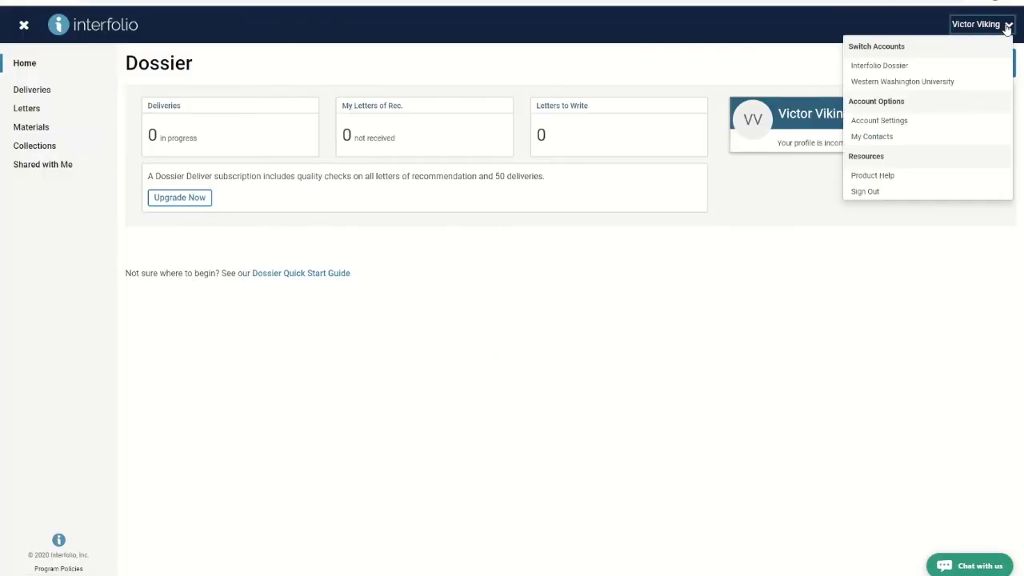
left_click(902, 82)
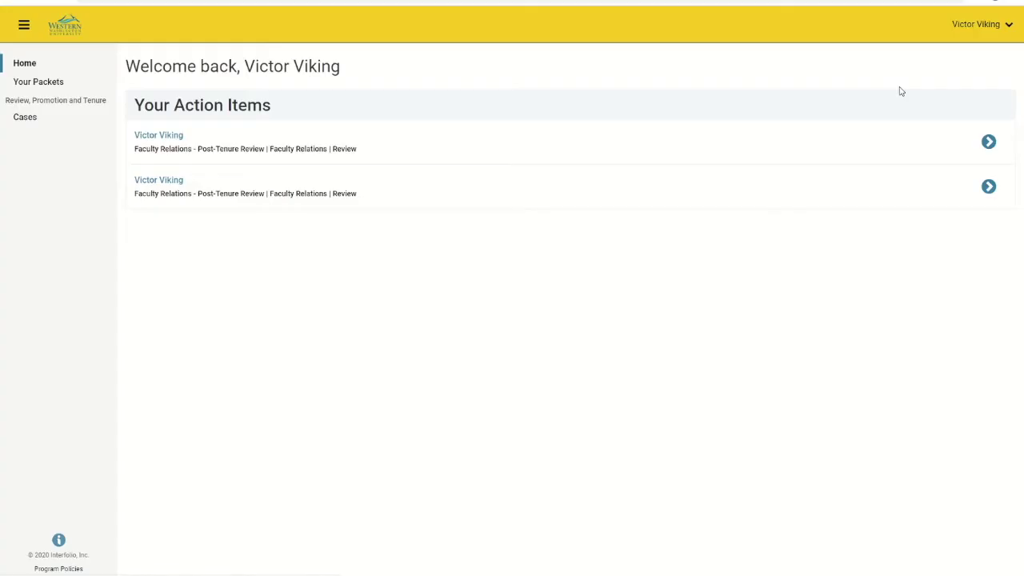
left_click(1008, 26)
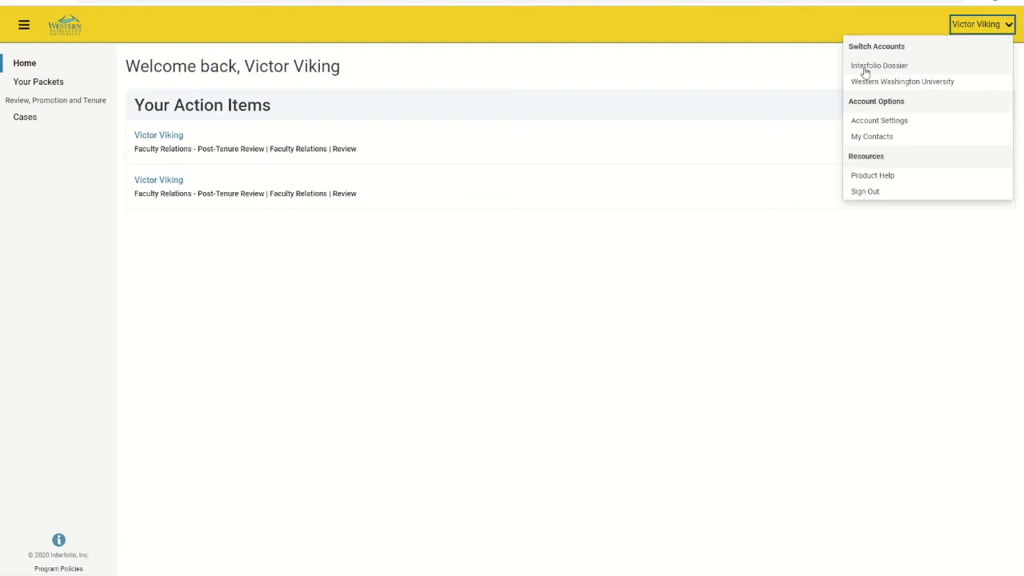
left_click(813, 72)
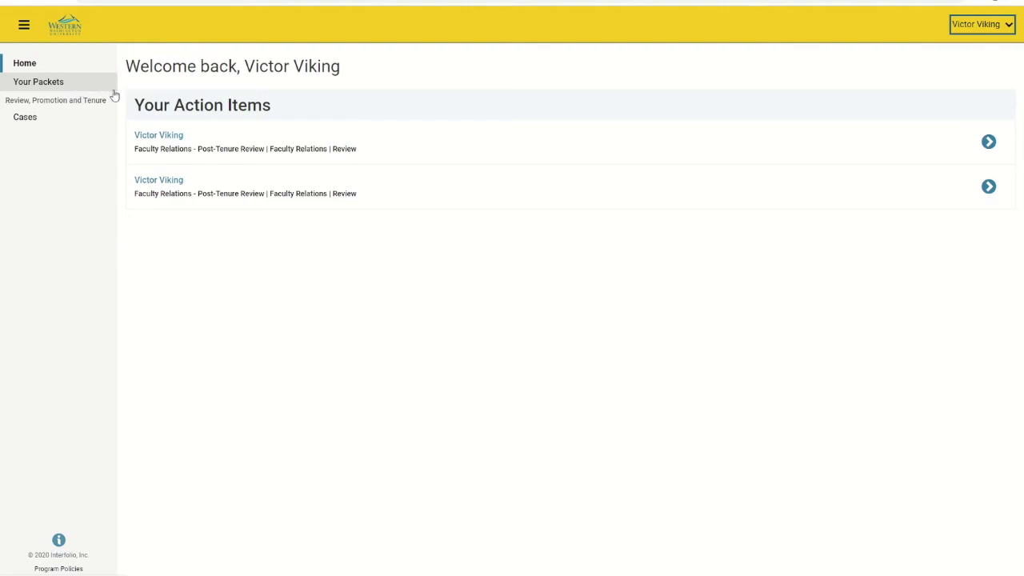
left_click(148, 190)
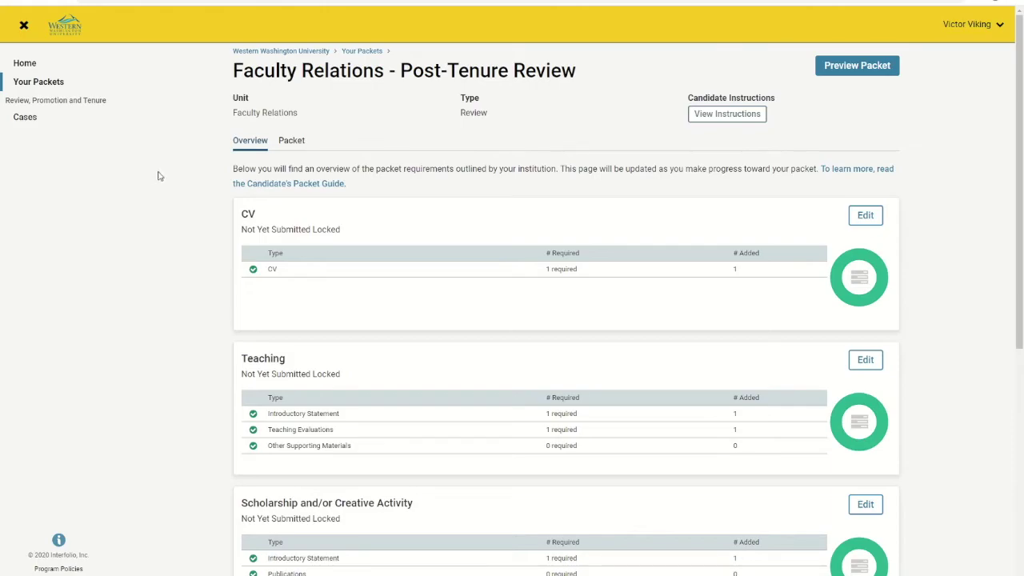
Step: Read the committee's candidate instructions for the post-tenure review, then close them
left_click(726, 118)
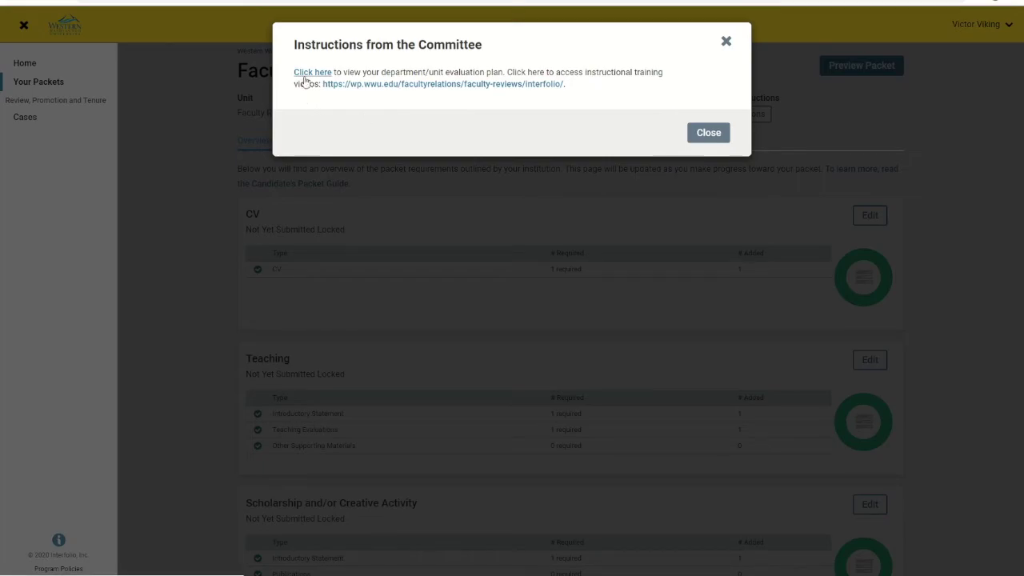
left_click(709, 132)
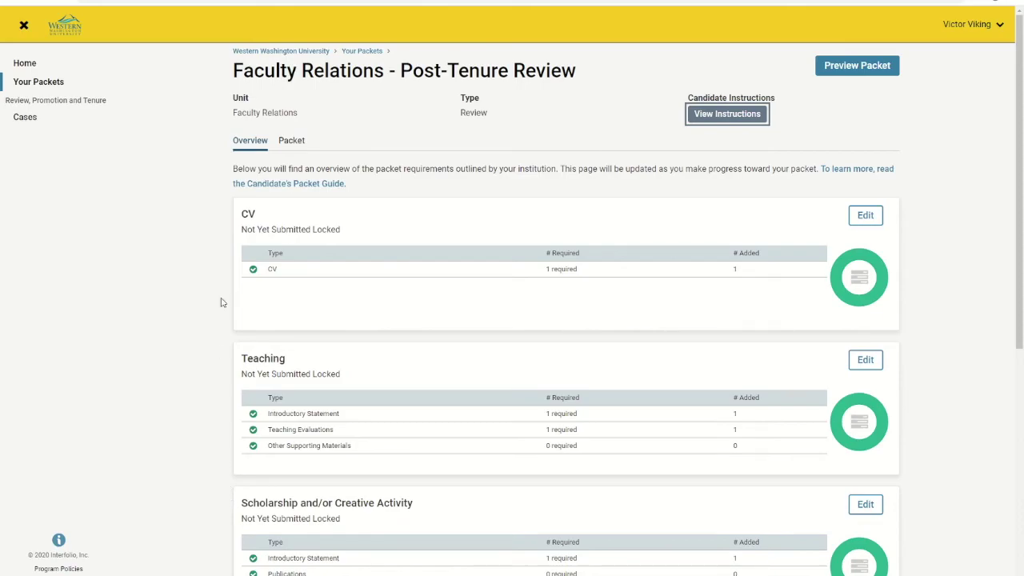
Step: Show the packet's sections and start adding to Teaching Evaluations, briefly ticking a Cover Letter file
left_click(293, 141)
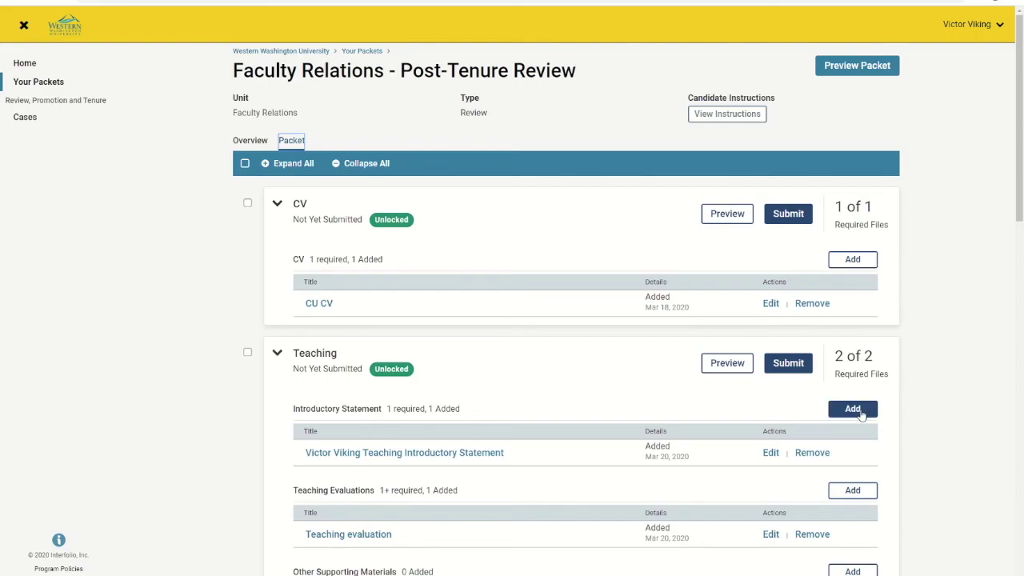
left_click(841, 492)
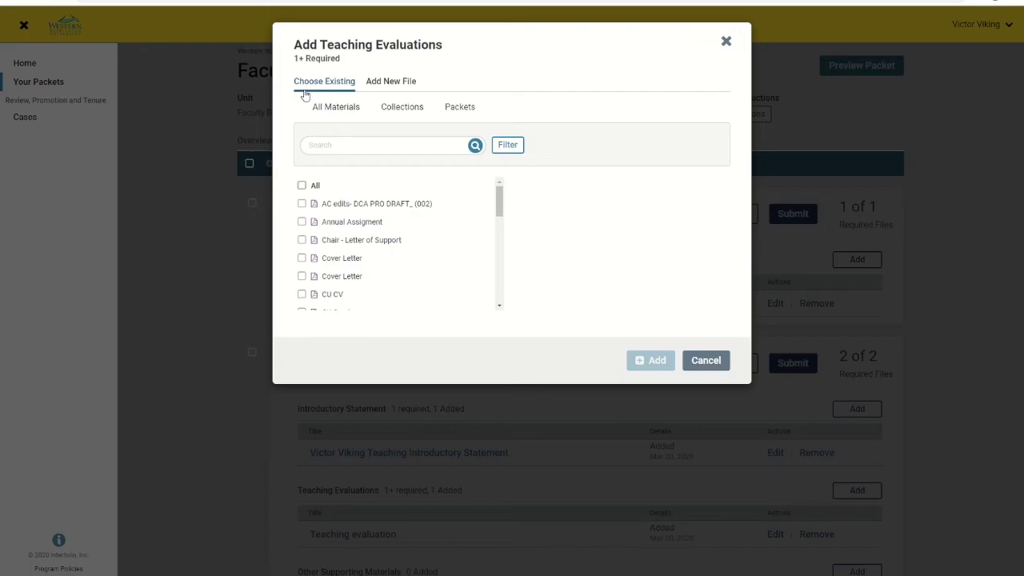
left_click(302, 259)
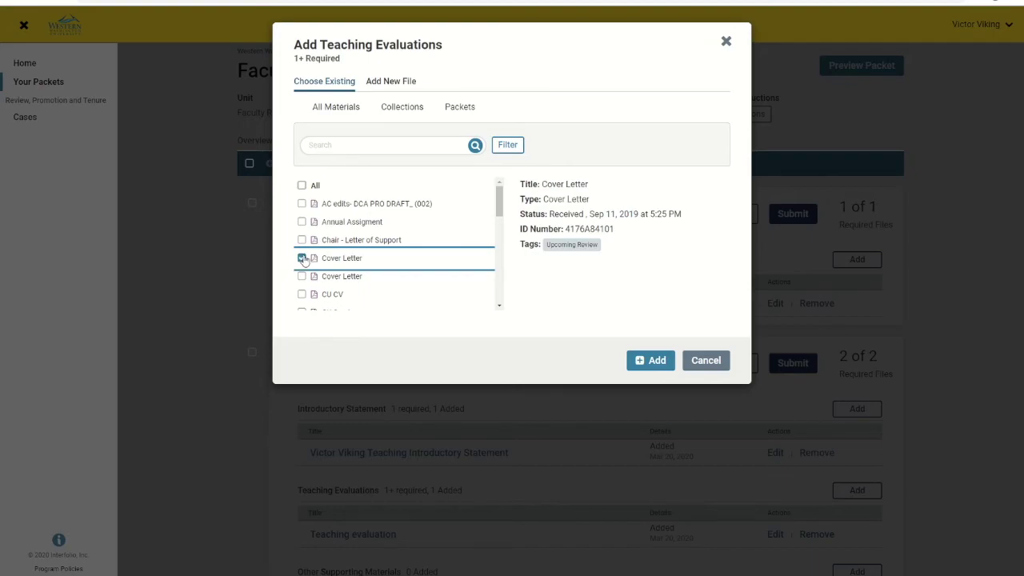
left_click(296, 260)
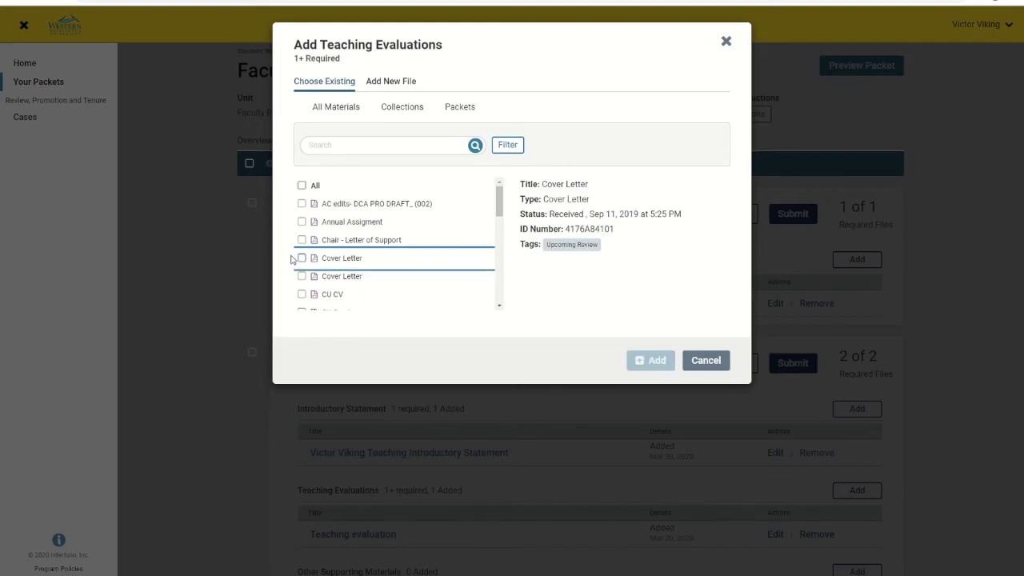
Step: Try searching and filtering existing materials, then switch to uploading a new file
left_click(368, 142)
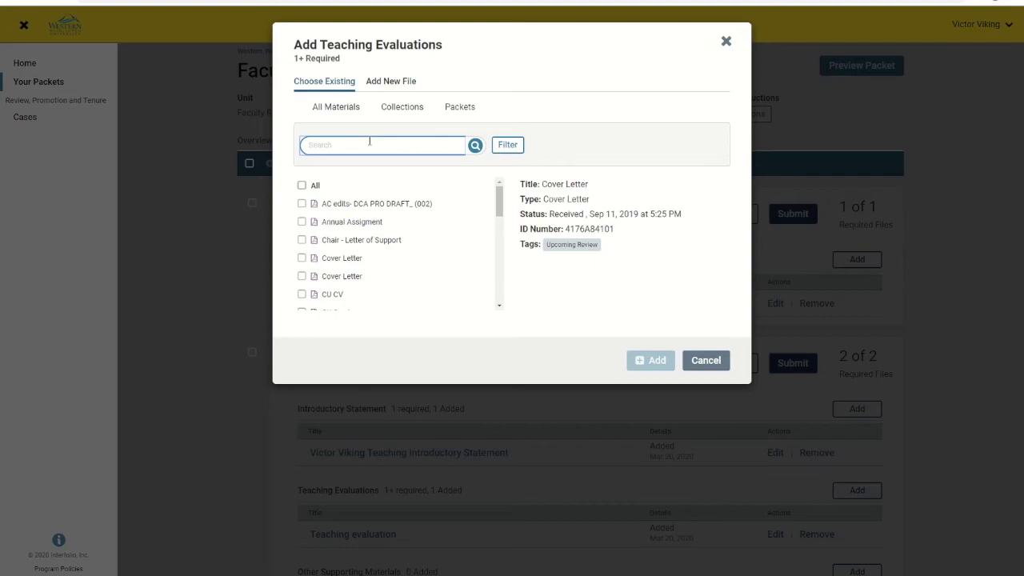
left_click(506, 150)
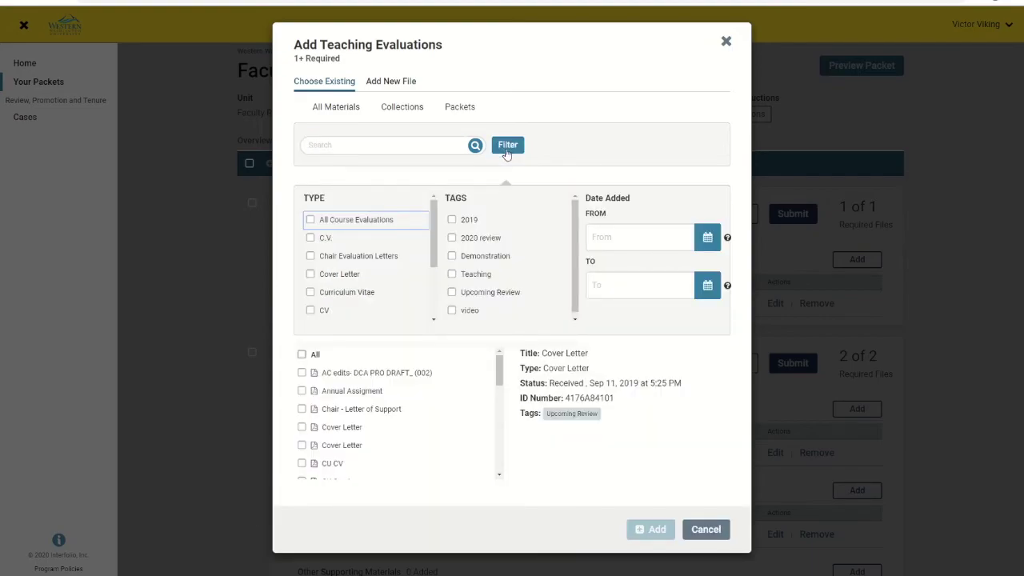
left_click(506, 152)
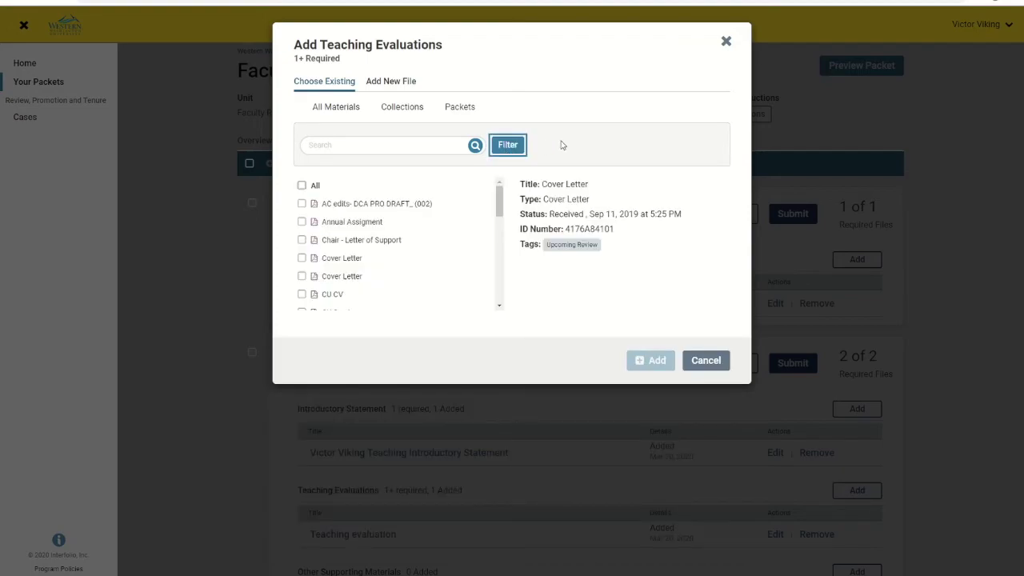
left_click(406, 87)
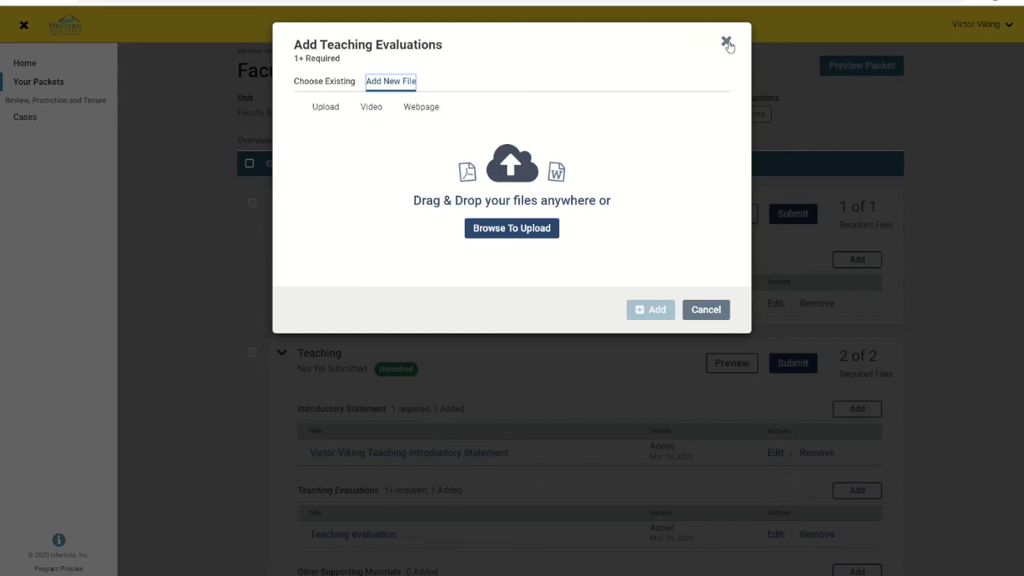
Step: Close the Add Teaching Evaluations dialog without adding anything and review the packet page
left_click(726, 42)
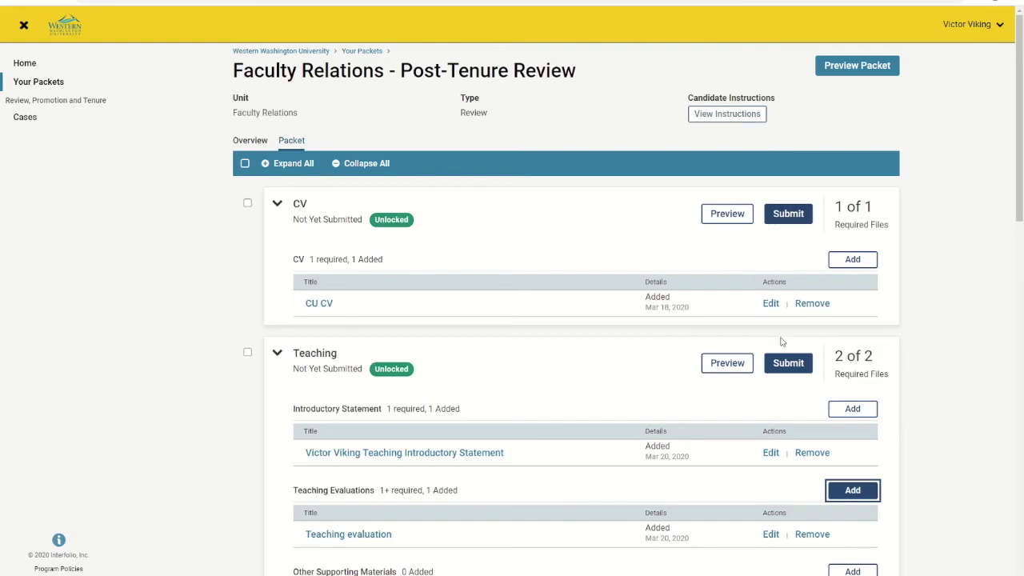
scroll(794, 372, "down", 1)
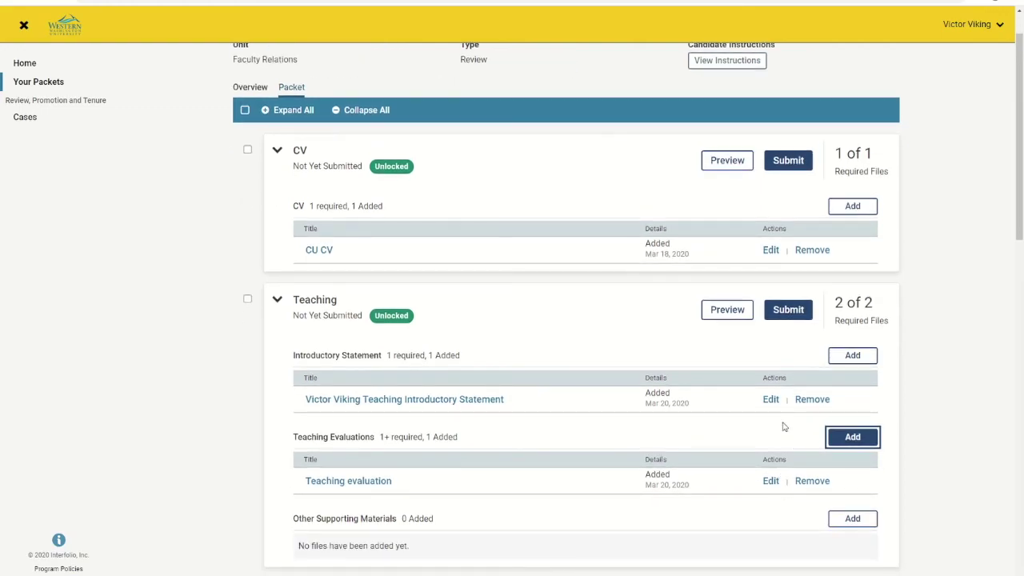
scroll(778, 346, "up", 1)
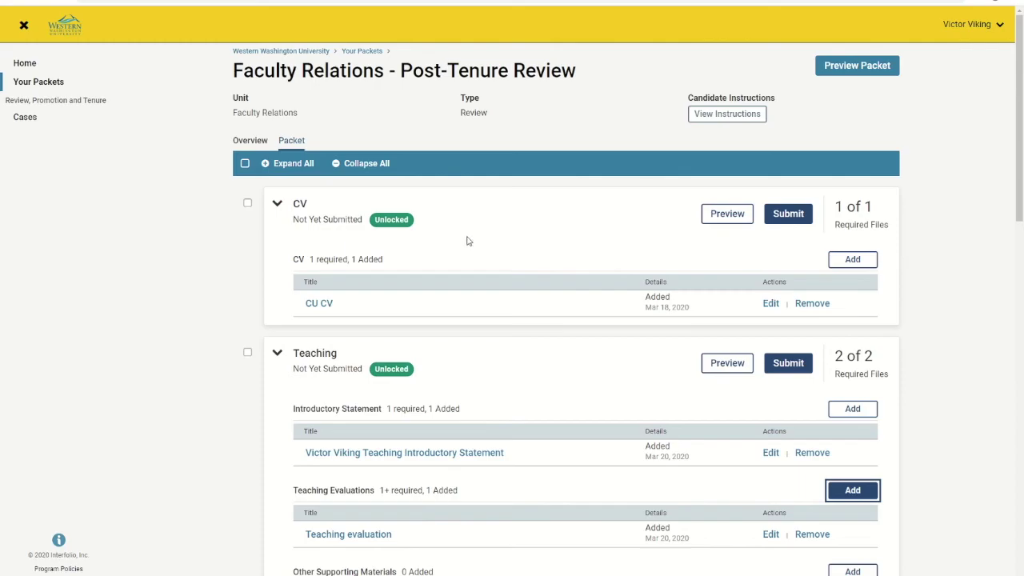
Step: Select all packet sections for submission, then dismiss the Submit Sections confirmation without submitting
left_click(245, 164)
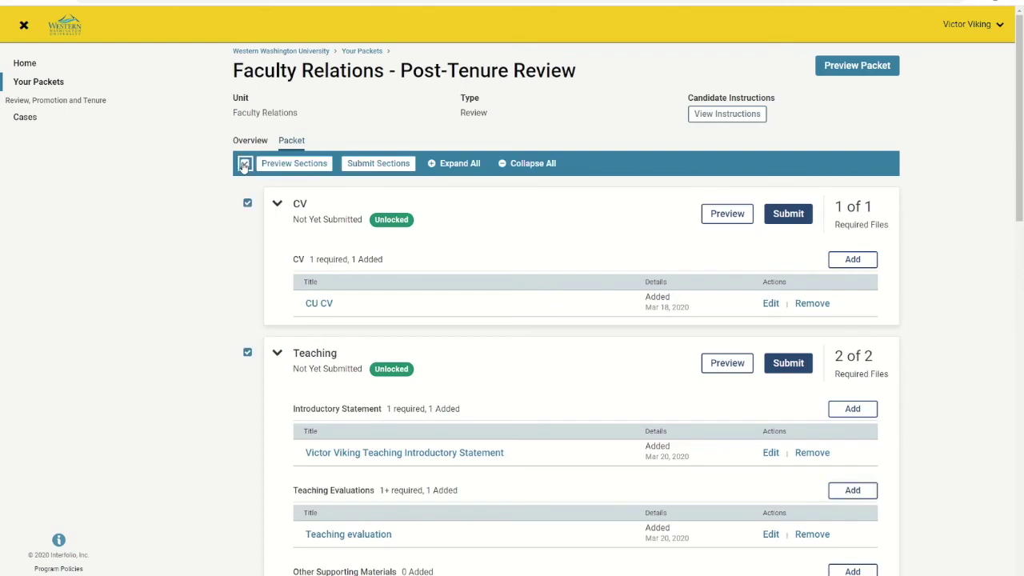
left_click(379, 168)
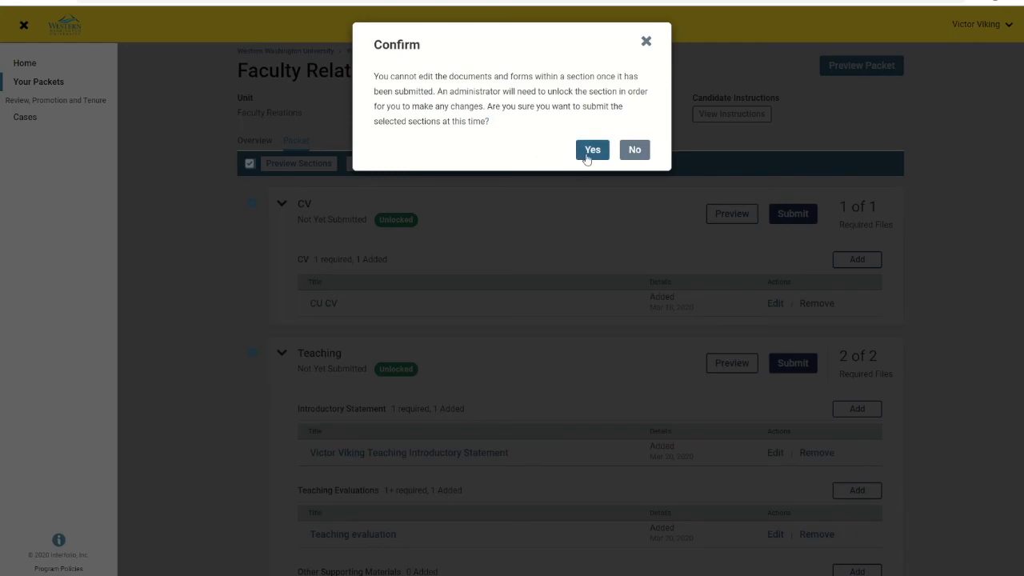
left_click(646, 41)
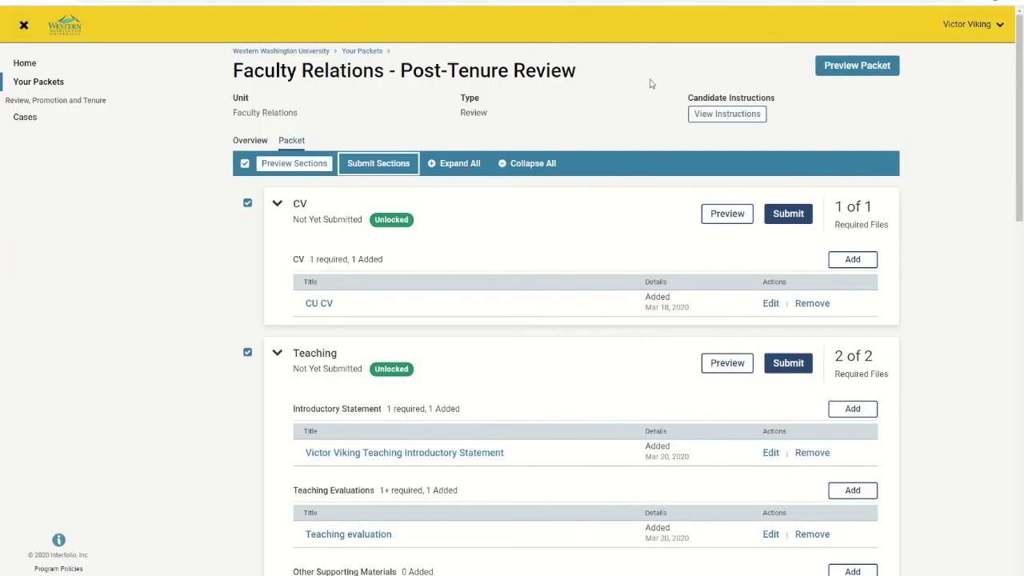